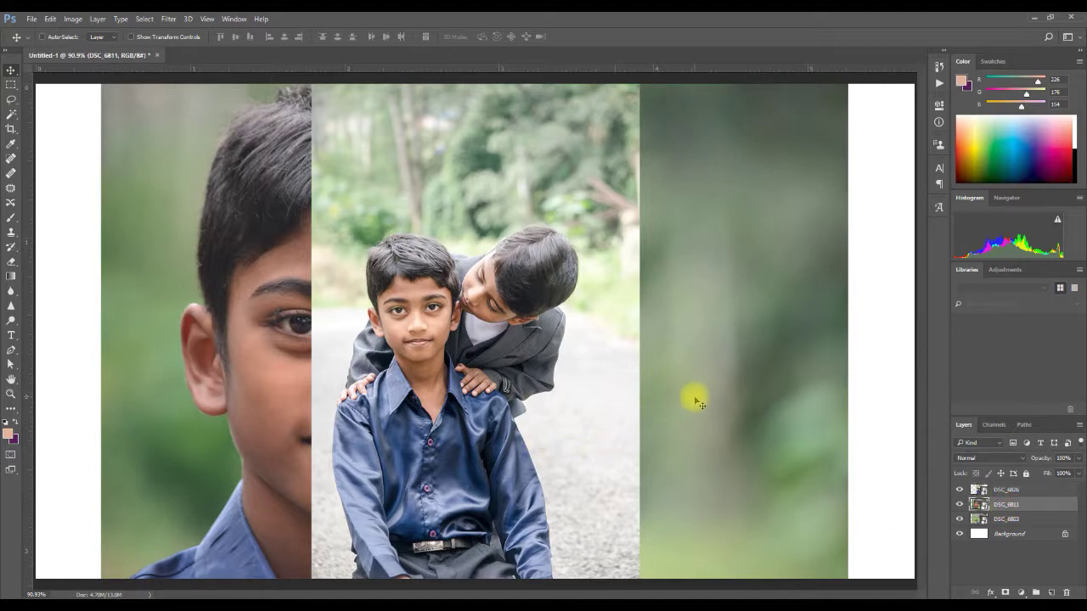
- Move the DSC_6811 photo to the canvas's left side and enlarge it to cover the area beside the central photo
drag(694, 399, 54, 392)
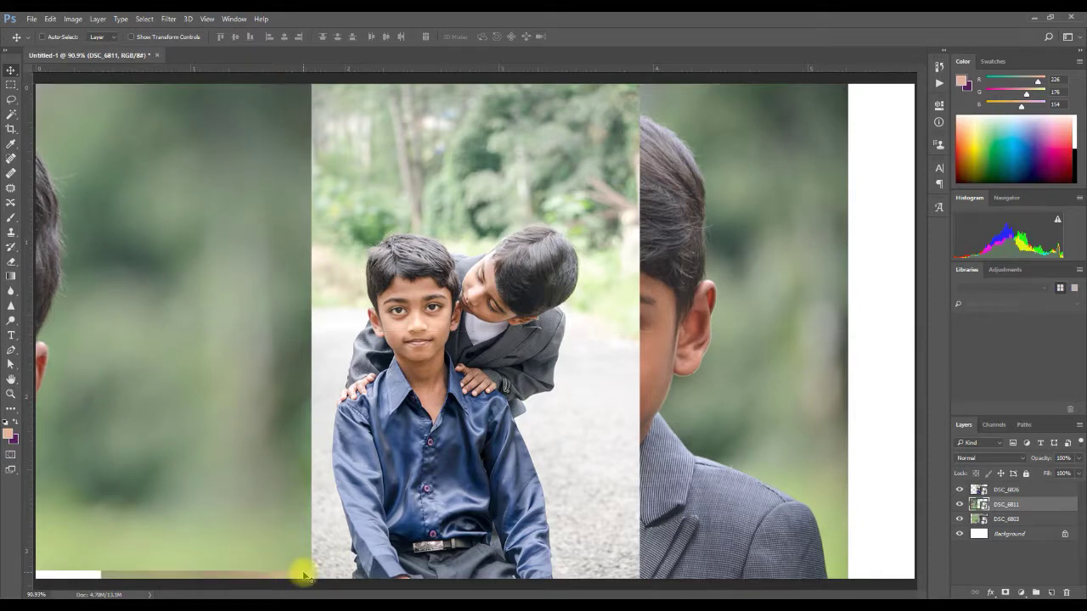
key(ctrl+t)
drag(298, 573, 421, 577)
drag(250, 425, 170, 421)
key(Return)
- Move the DSC_6803 photo to the canvas's right side and enlarge it to cover the area beside the central photo
click(1006, 518)
drag(742, 412, 906, 361)
drag(809, 399, 818, 412)
key(ctrl+t)
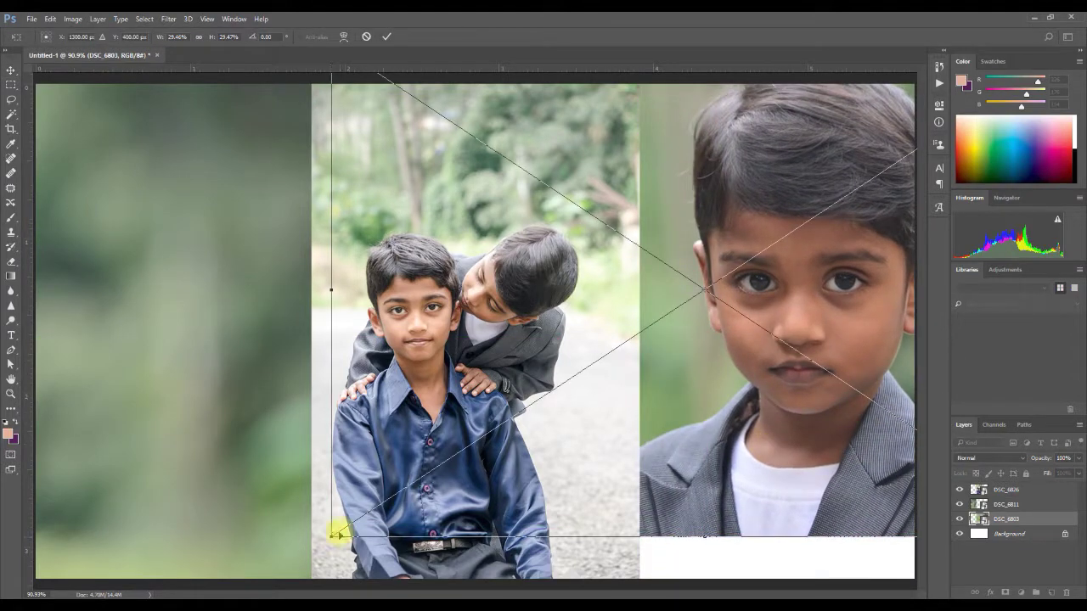
drag(333, 536, 277, 572)
key(Return)
- Position DSC_6803 and DSC_6811 so half of each boy's face shows at the right and left canvas edges respectively
drag(715, 510, 698, 438)
click(1006, 505)
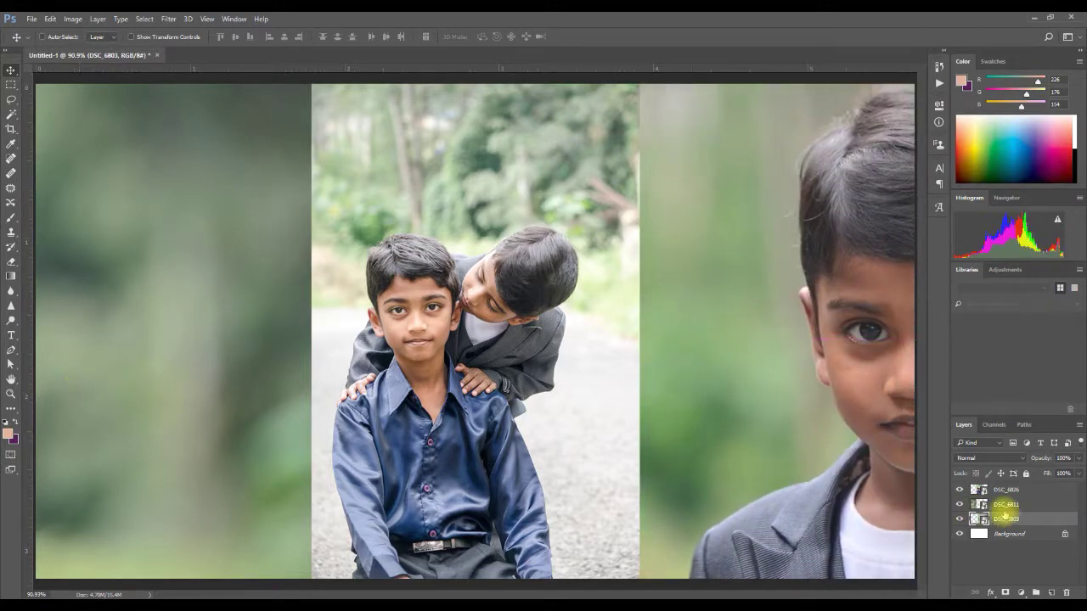
drag(75, 389, 267, 420)
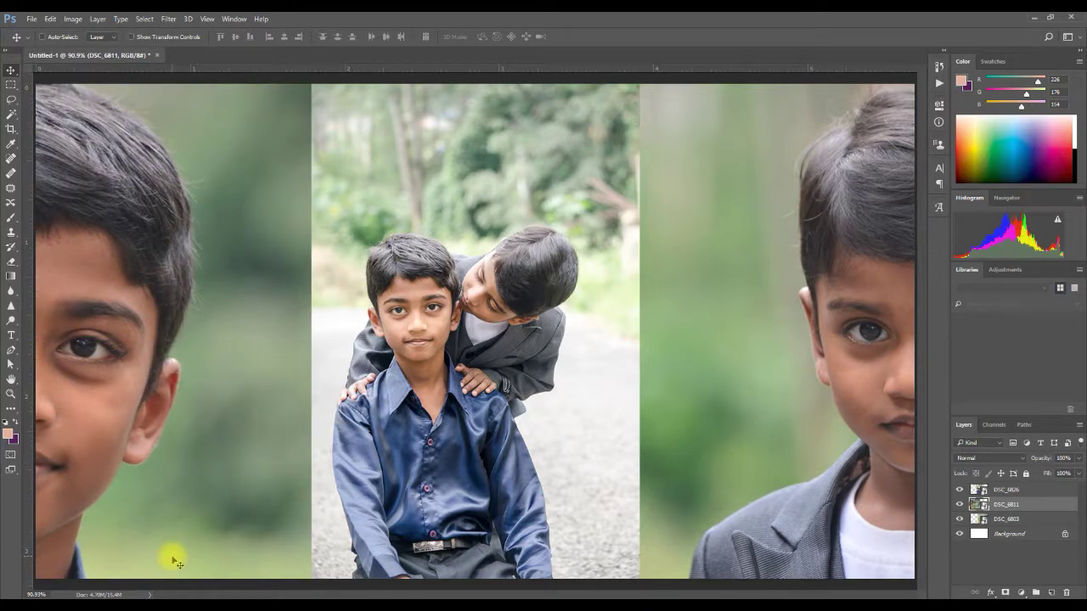
- Rasterize the DSC_6826 layer and reset the Brush tool's colours to default black and white
click(1004, 489)
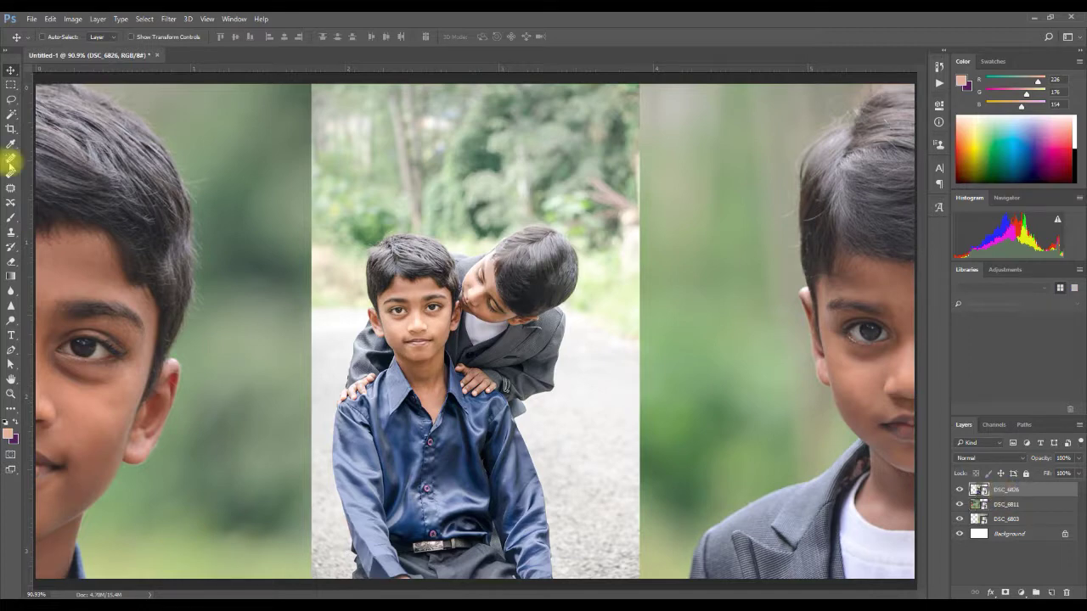
click(11, 161)
right_click(988, 491)
click(965, 348)
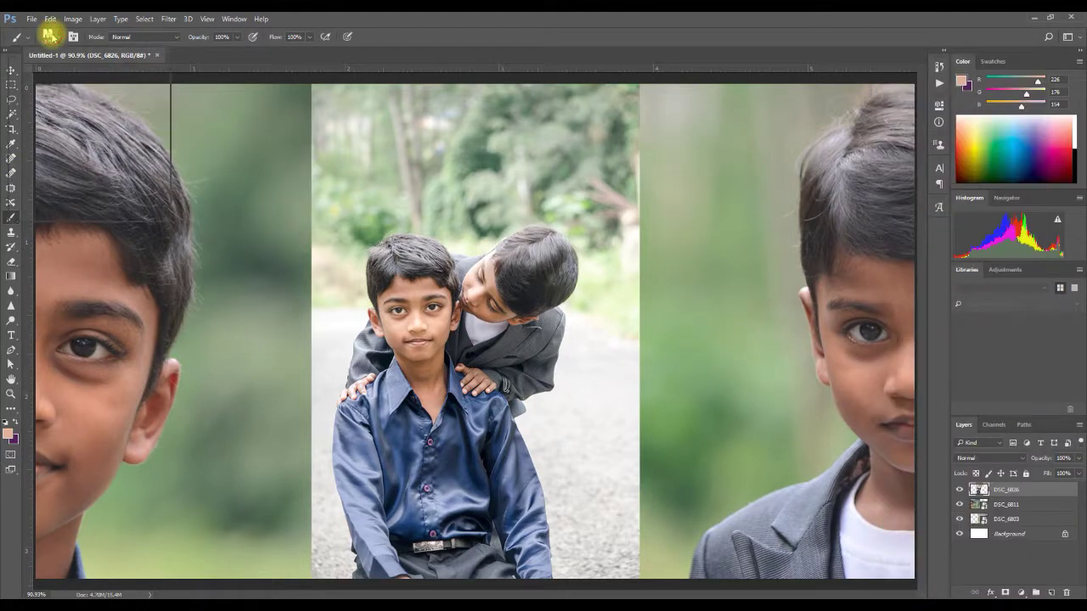
key(d)
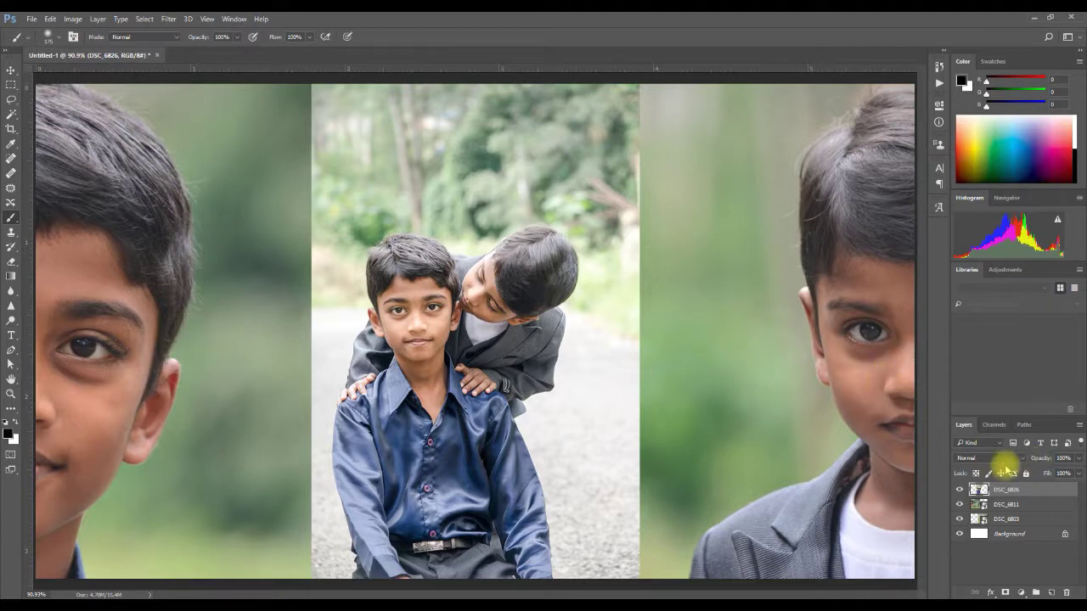
click(1006, 591)
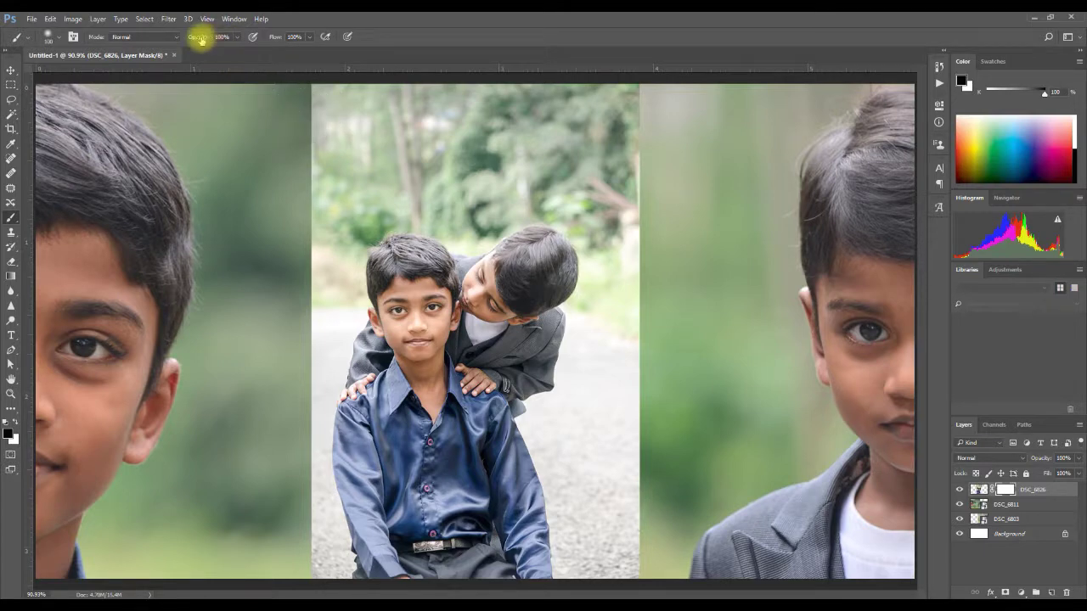
drag(199, 37, 172, 40)
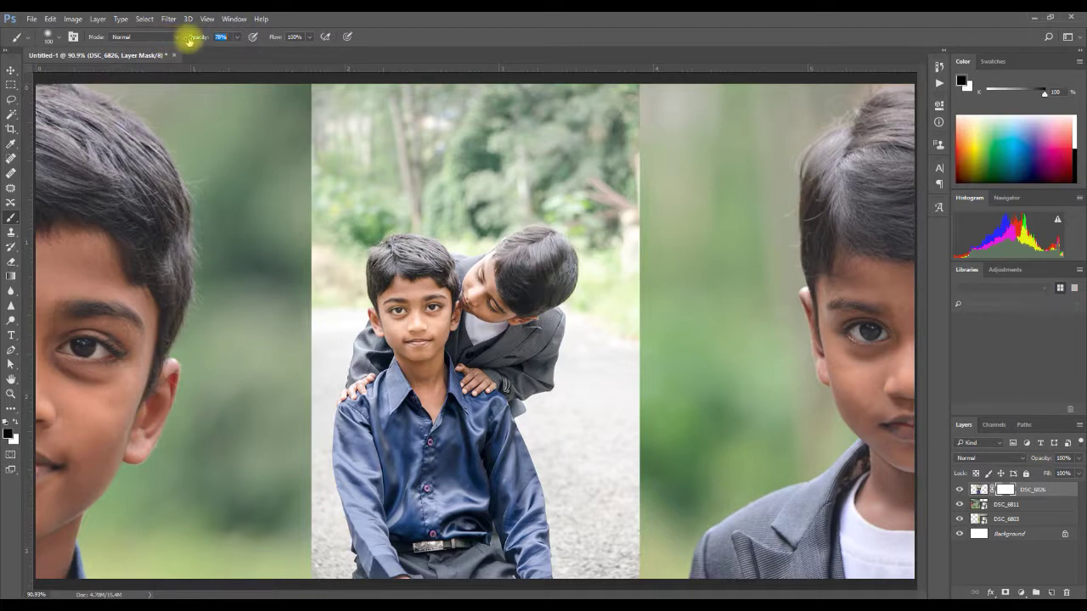
key(Return)
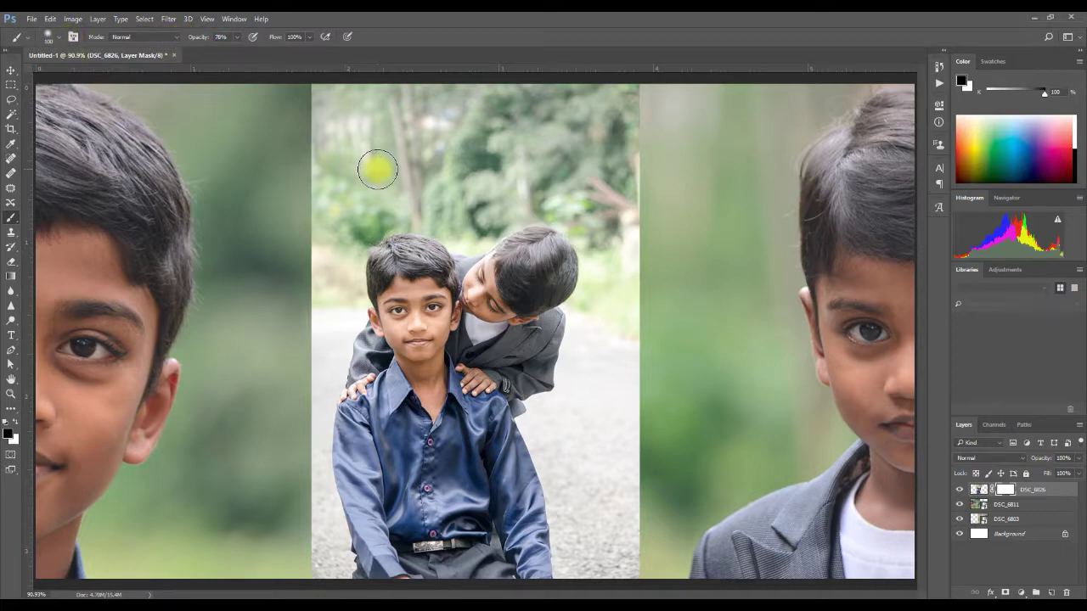
mouse_move(306, 96)
mouse_down()
mouse_move(305, 137)
mouse_move(308, 93)
mouse_move(304, 125)
mouse_move(306, 98)
mouse_up()
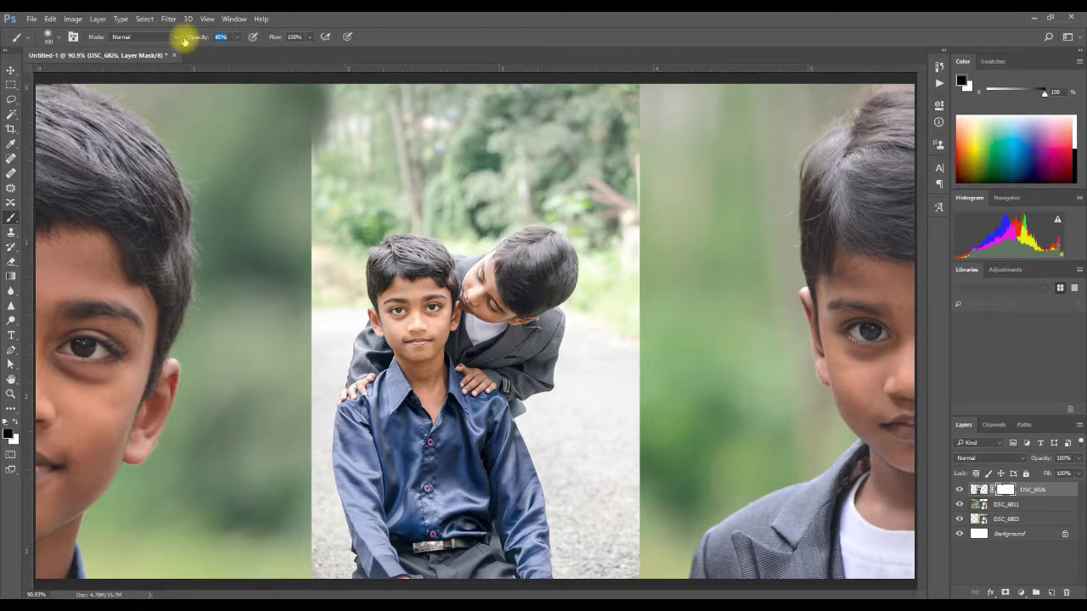
key(ctrl+z)
key(ctrl+alt+z)
key(ctrl+alt+z)
key(ctrl+alt+z)
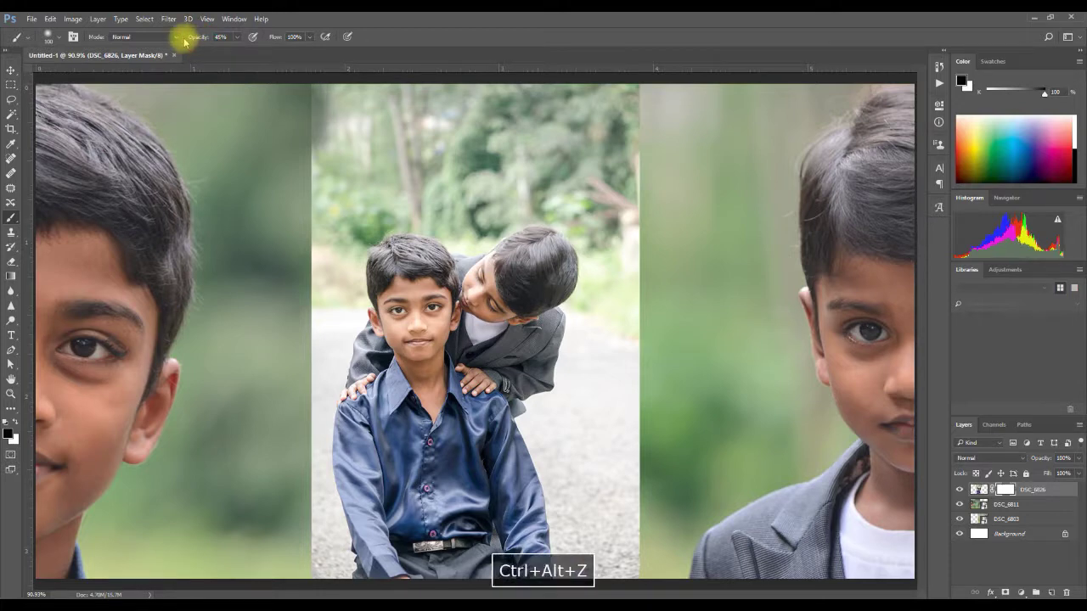
click(150, 37)
click(151, 37)
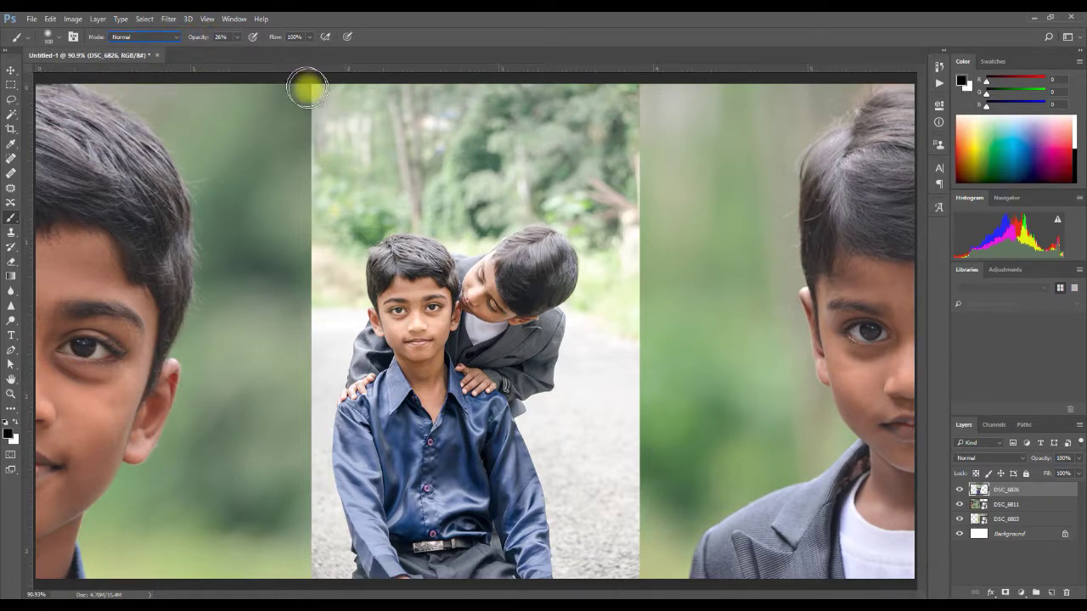
drag(312, 149, 311, 197)
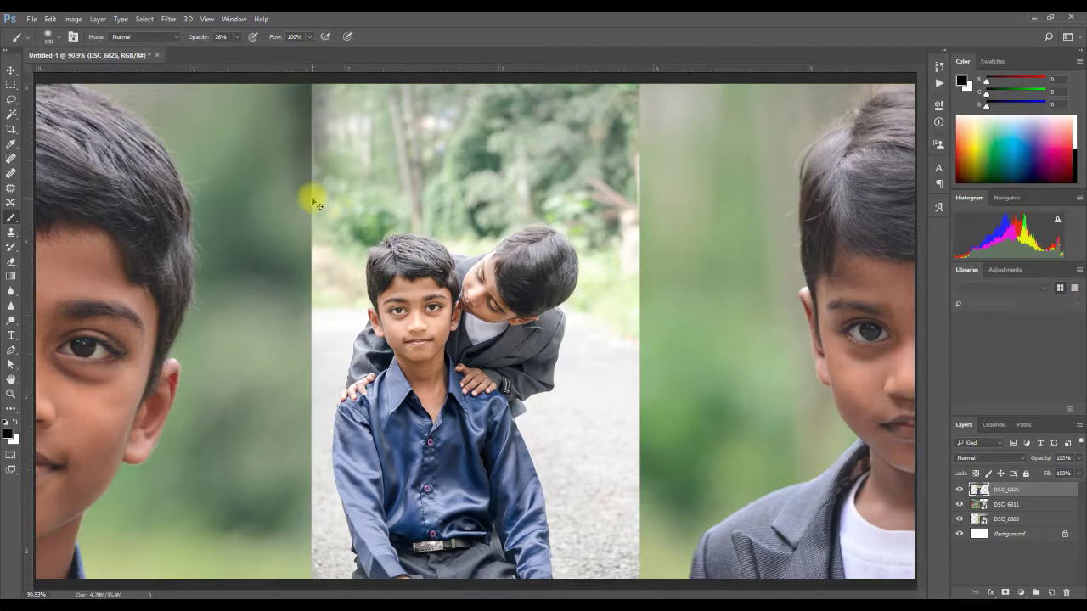
key(ctrl+z)
- Set the brush opacity to 97% and add a layer mask to DSC_6826
drag(196, 36, 235, 34)
mouse_move(291, 97)
mouse_down()
mouse_move(311, 94)
mouse_move(308, 150)
mouse_up()
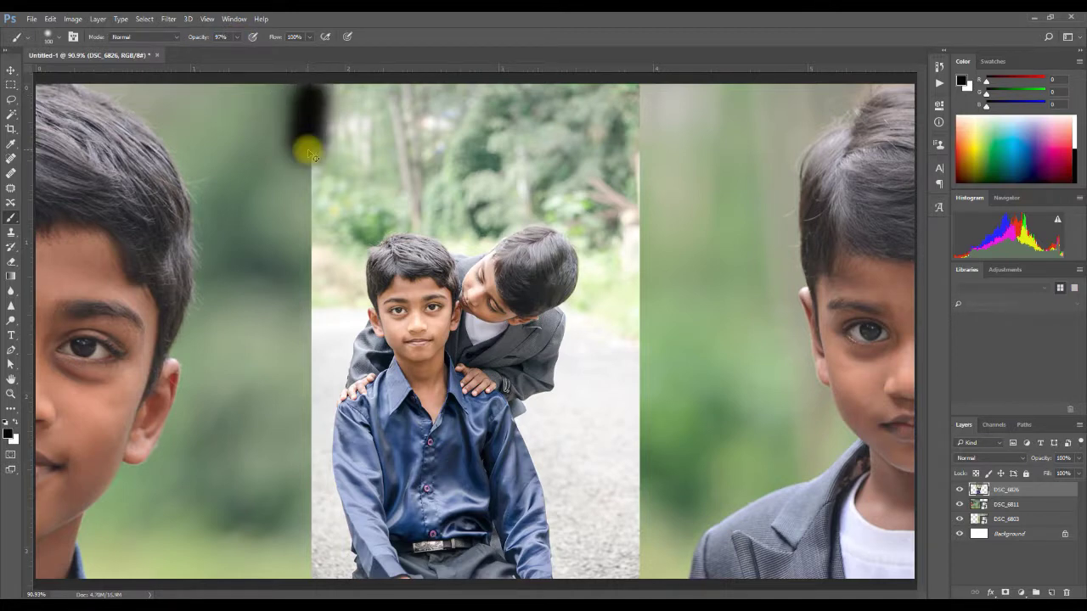
key(ctrl+z)
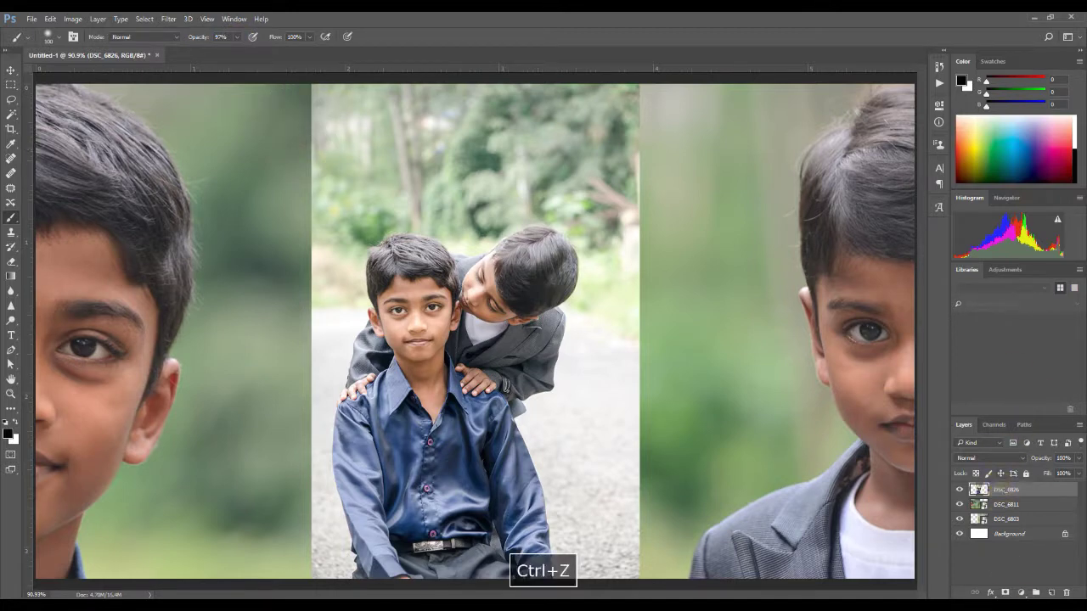
click(1006, 591)
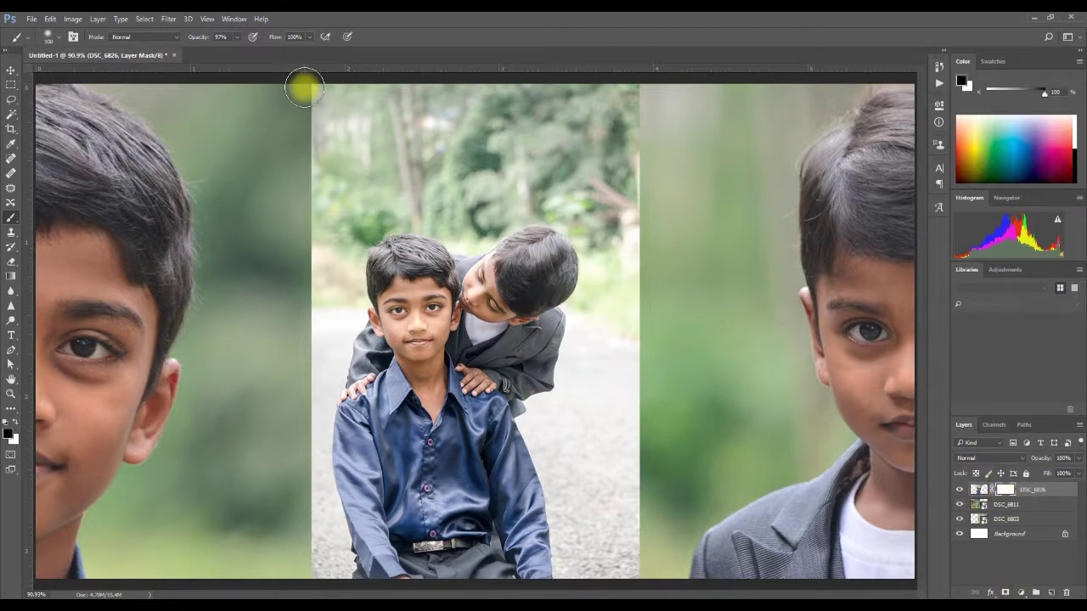
- Paint black on the DSC_6826 mask along the central photo's left and right edges to soften both seams
mouse_move(305, 88)
mouse_down()
mouse_move(314, 156)
mouse_move(313, 145)
mouse_move(302, 564)
mouse_up()
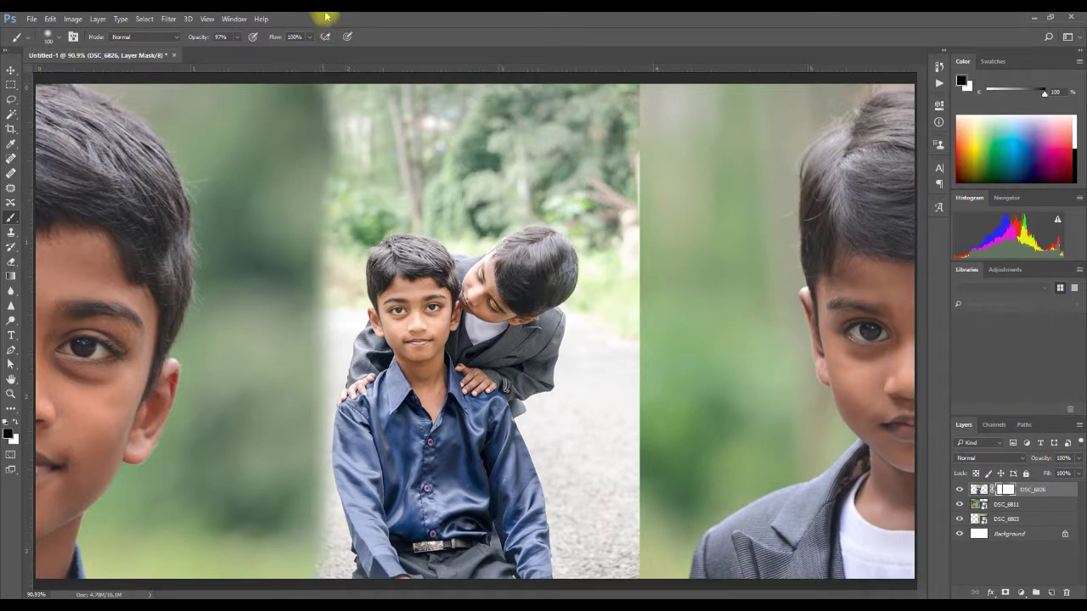
drag(308, 88, 309, 203)
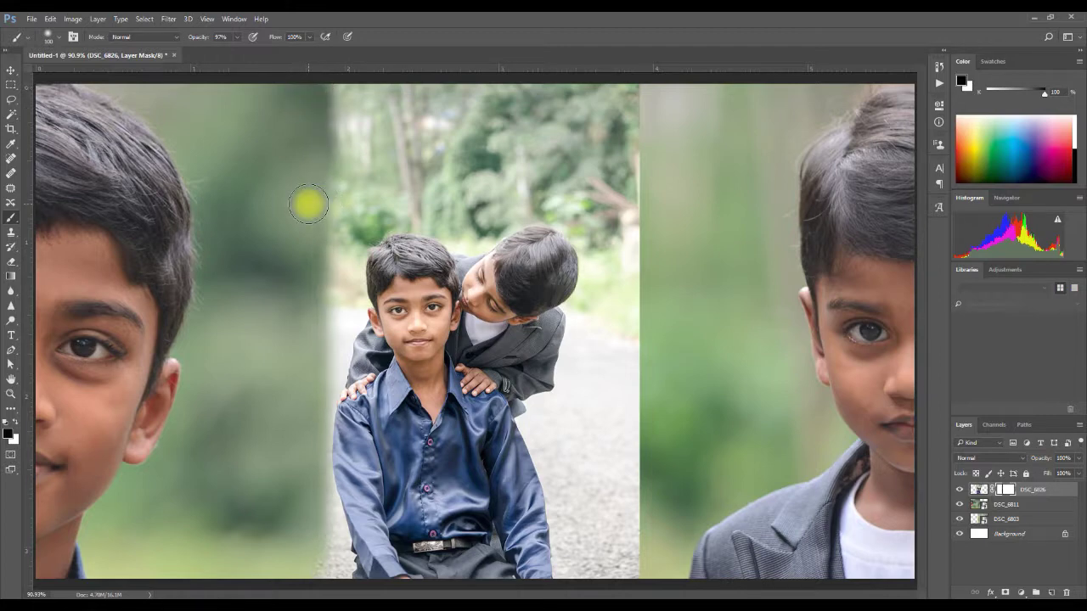
drag(633, 88, 637, 211)
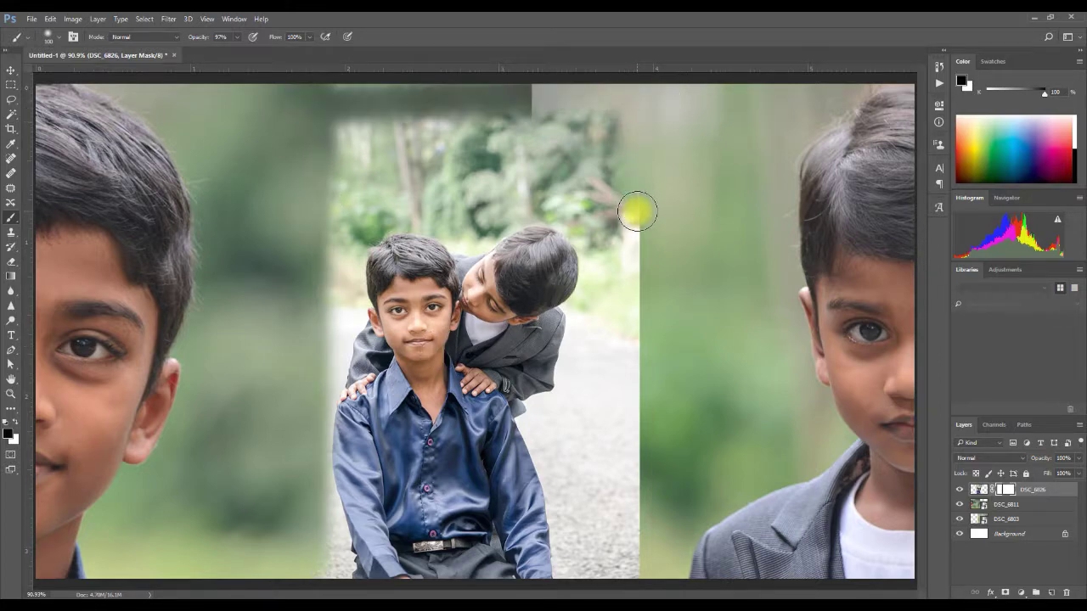
key(ctrl+z)
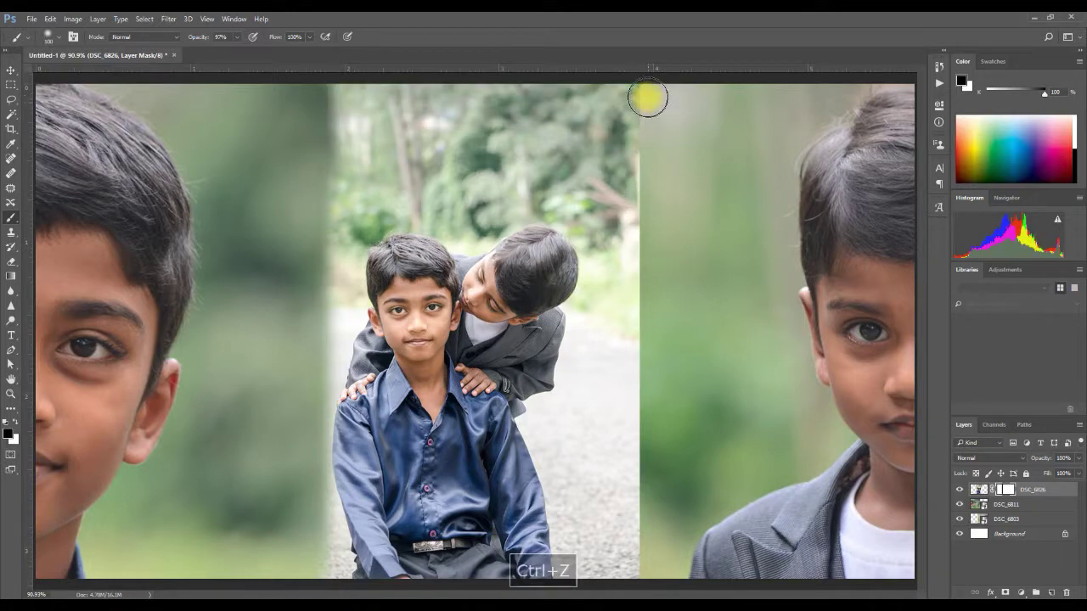
drag(643, 95, 647, 574)
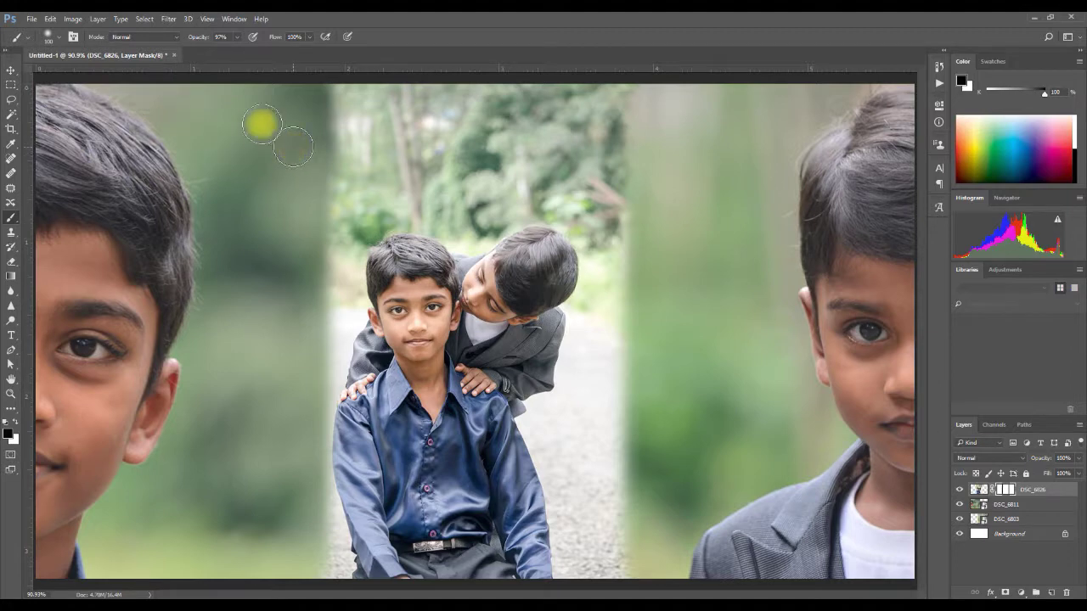
- Switch the brush to the 46 px spatter tip
click(64, 38)
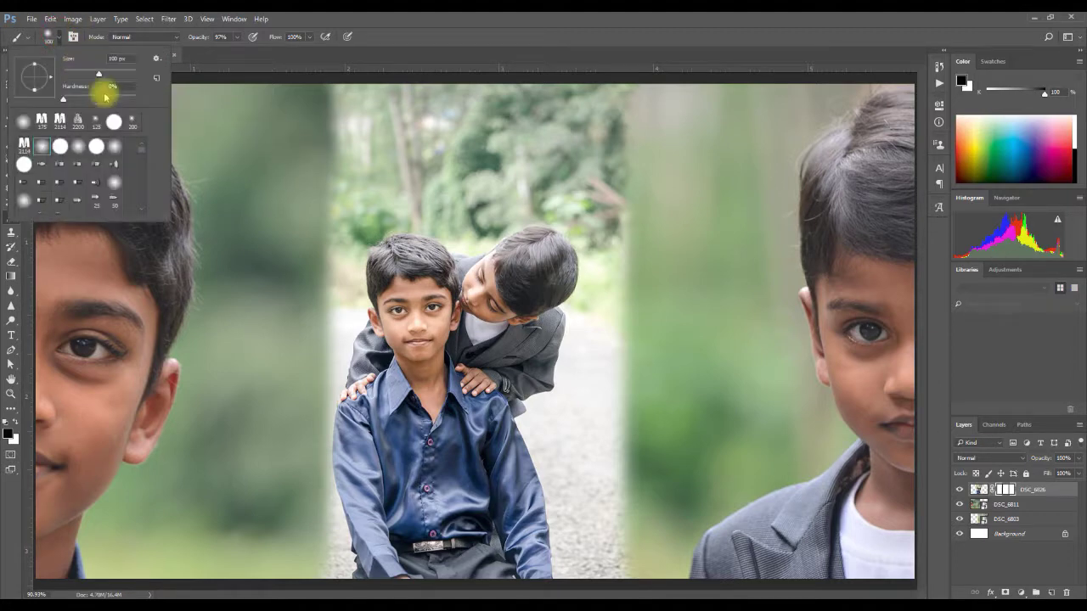
mouse_move(141, 153)
mouse_down()
mouse_move(144, 206)
mouse_move(142, 159)
mouse_up()
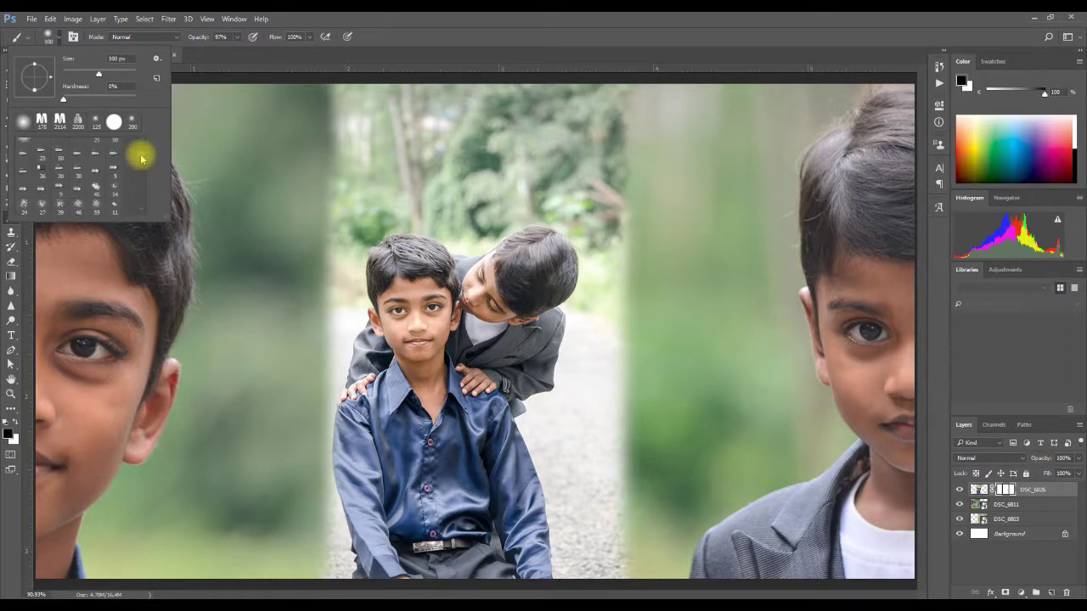
click(78, 175)
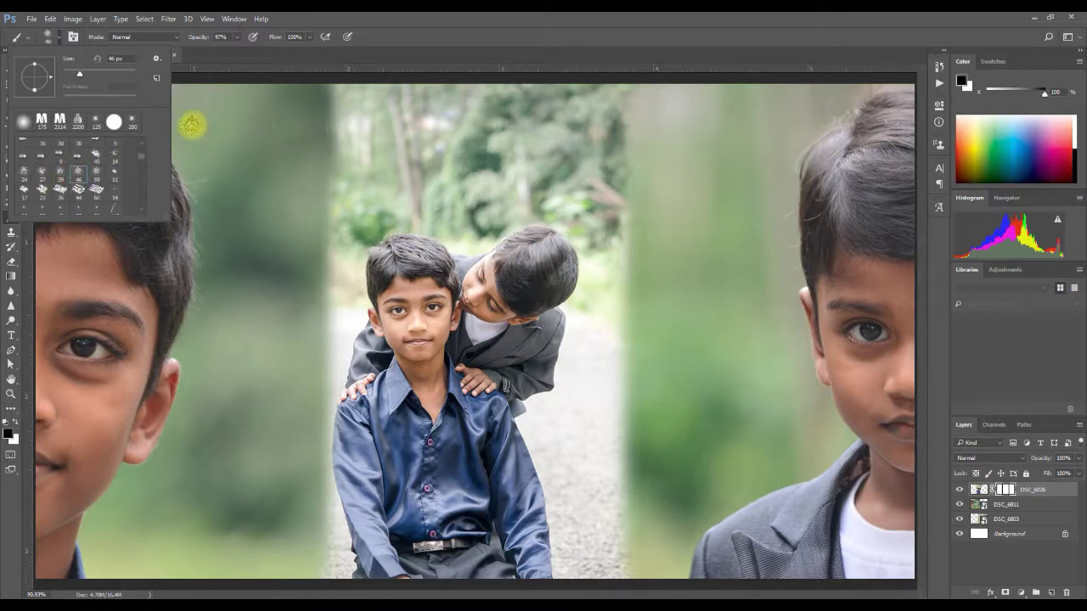
double_click(80, 175)
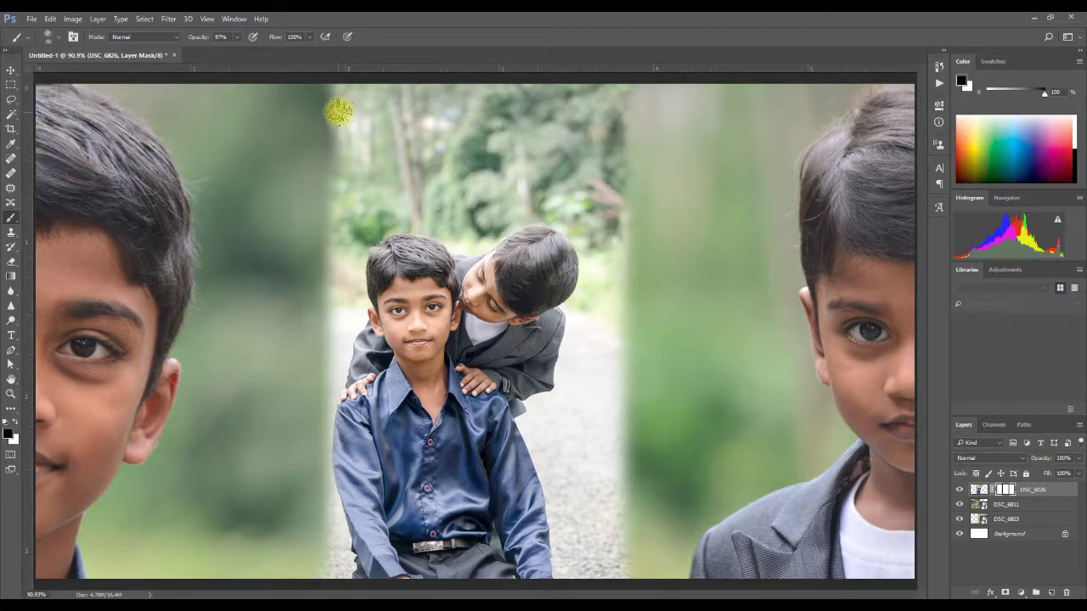
- Paint rough spatter strokes on the DSC_6826 mask along both side edges of the central photo
mouse_move(334, 116)
mouse_down()
mouse_move(342, 104)
mouse_move(301, 138)
mouse_up()
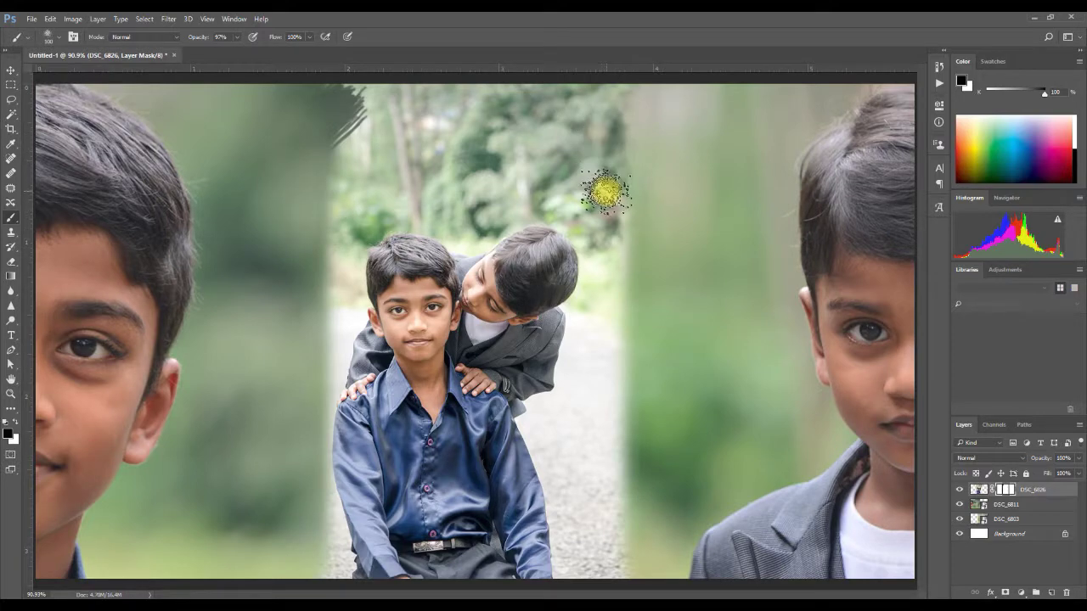
drag(620, 140, 607, 203)
click(605, 461)
drag(606, 462, 649, 413)
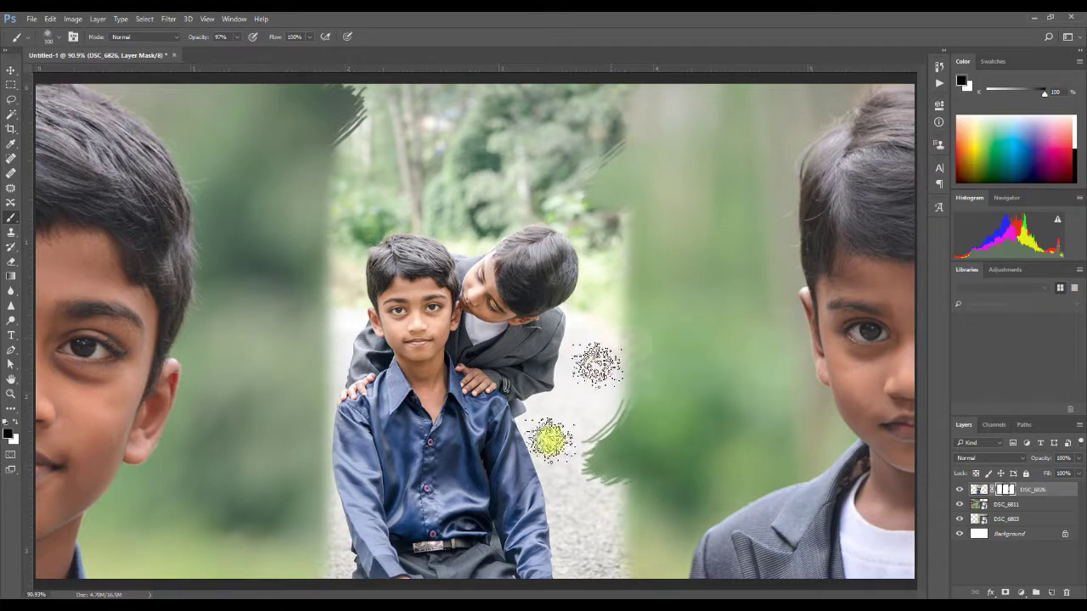
mouse_move(590, 547)
mouse_down()
mouse_move(611, 560)
mouse_move(650, 538)
mouse_up()
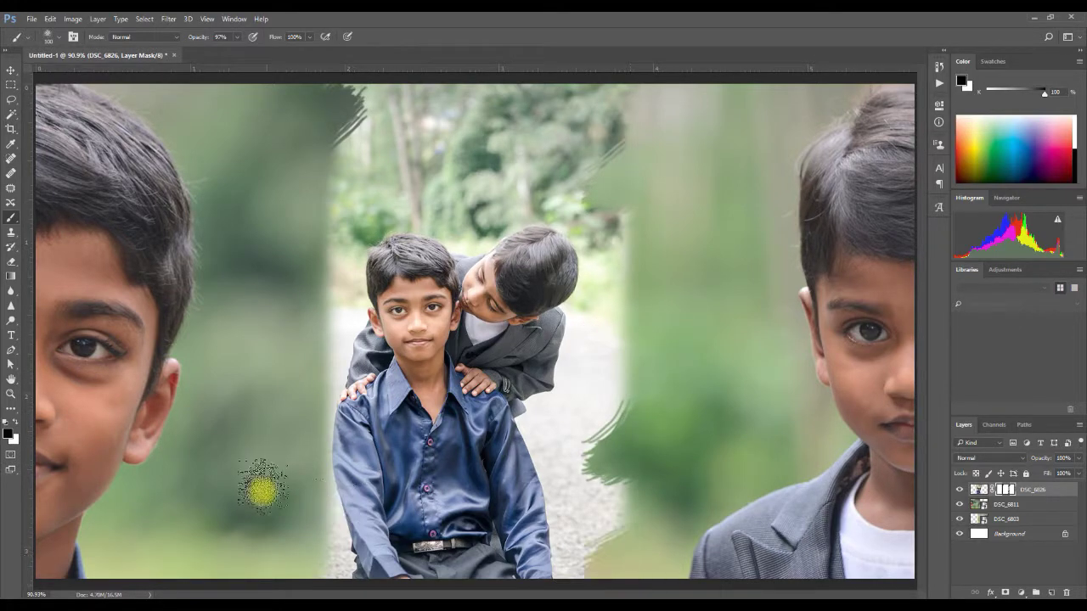
click(331, 557)
click(328, 324)
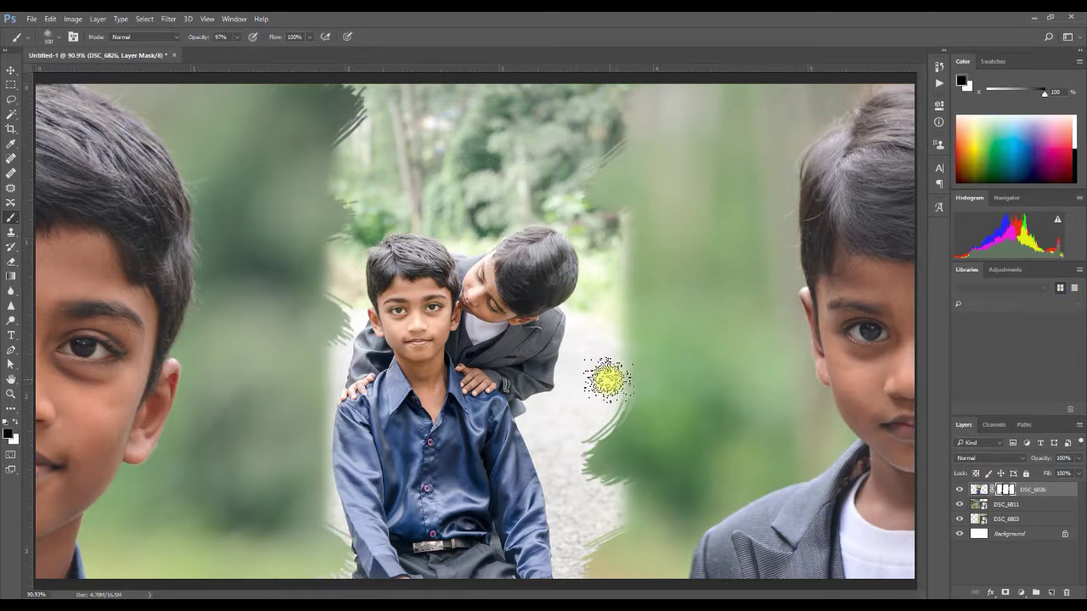
drag(632, 322, 635, 311)
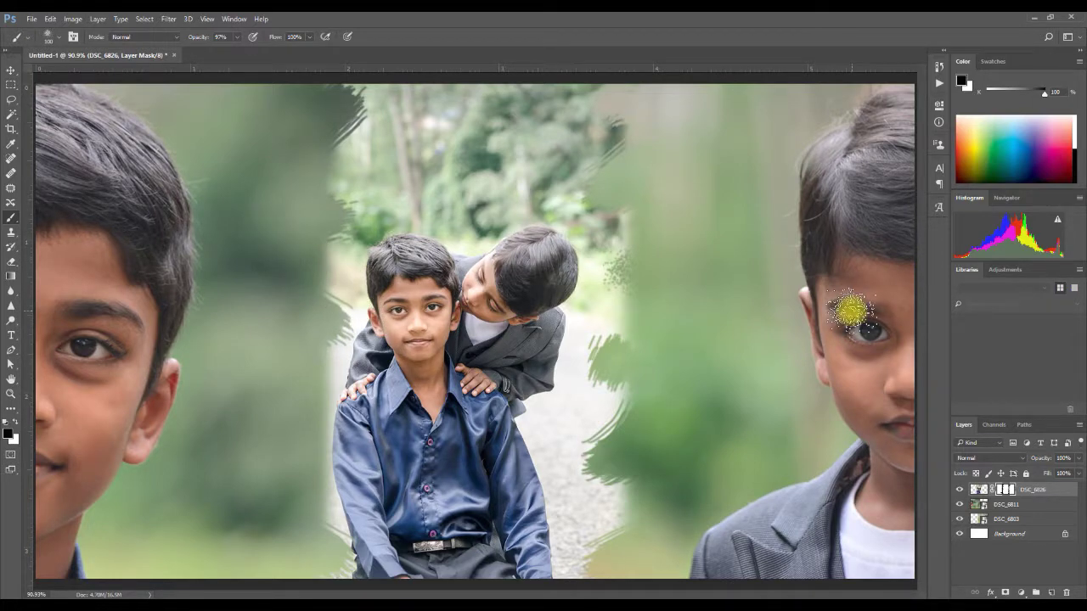
- Select the DSC_6811 and DSC_6803 layers together and adjust their opacity
click(1023, 507)
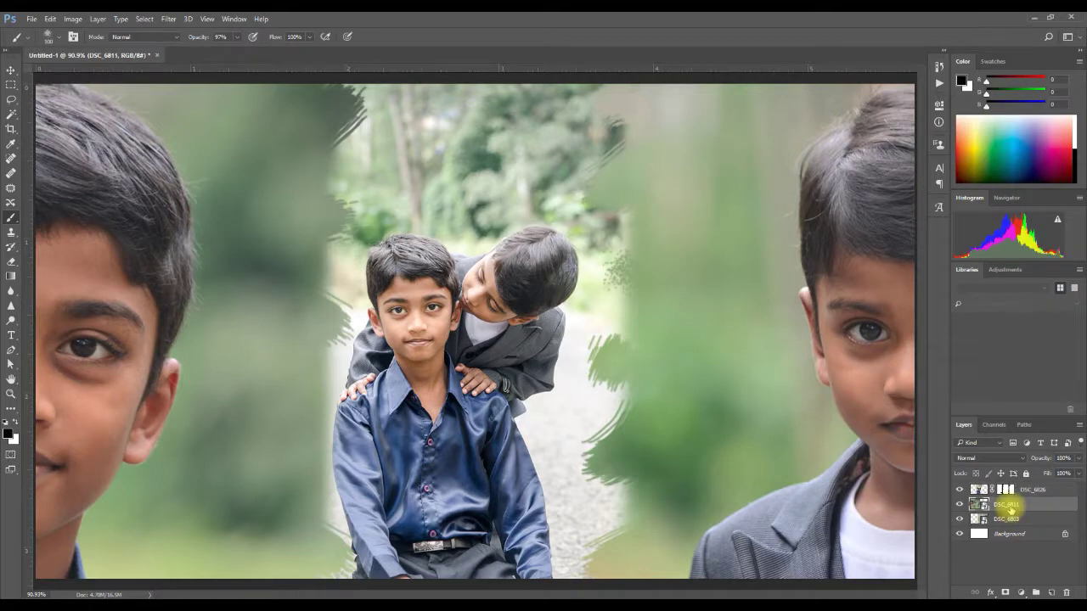
key(v)
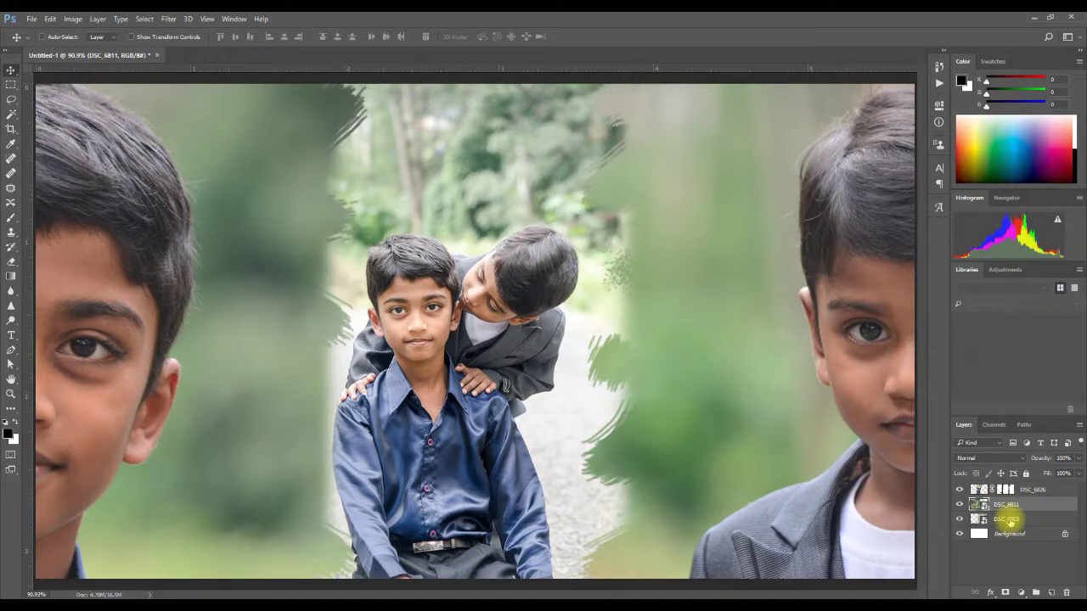
shift+click(1011, 520)
drag(1033, 459, 1035, 462)
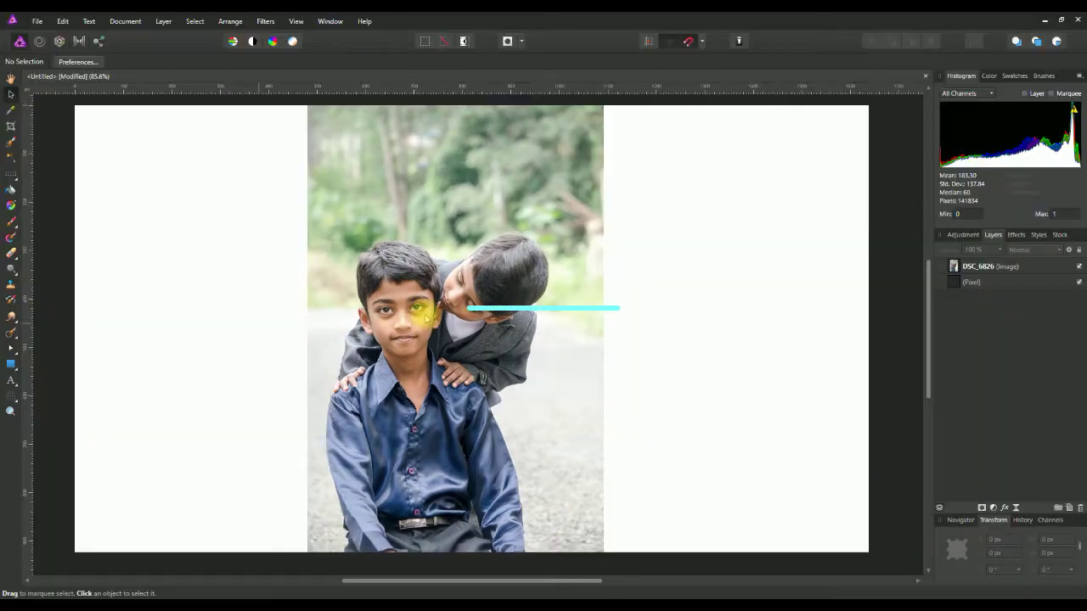
- Centre the DSC_6826 photo on the canvas, and scale DSC_6811 to the canvas height with its face at the canvas's left side
click(424, 311)
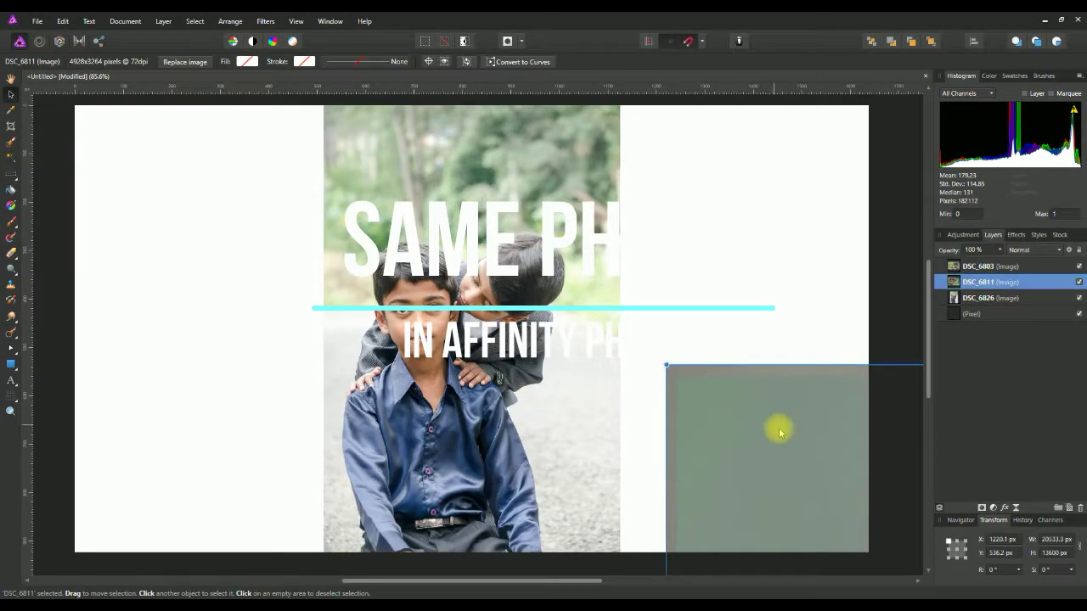
drag(769, 422, 390, 233)
drag(286, 175, 678, 434)
drag(802, 498, 202, 167)
drag(78, 105, 108, 111)
drag(674, 501, 735, 552)
drag(496, 430, 273, 422)
- Scale DSC_6803 to the 924 px canvas height and place it over the canvas's right half at about X 770.9 px
drag(725, 445, 312, 179)
drag(432, 454, 487, 379)
drag(365, 438, 200, 553)
drag(368, 479, 617, 499)
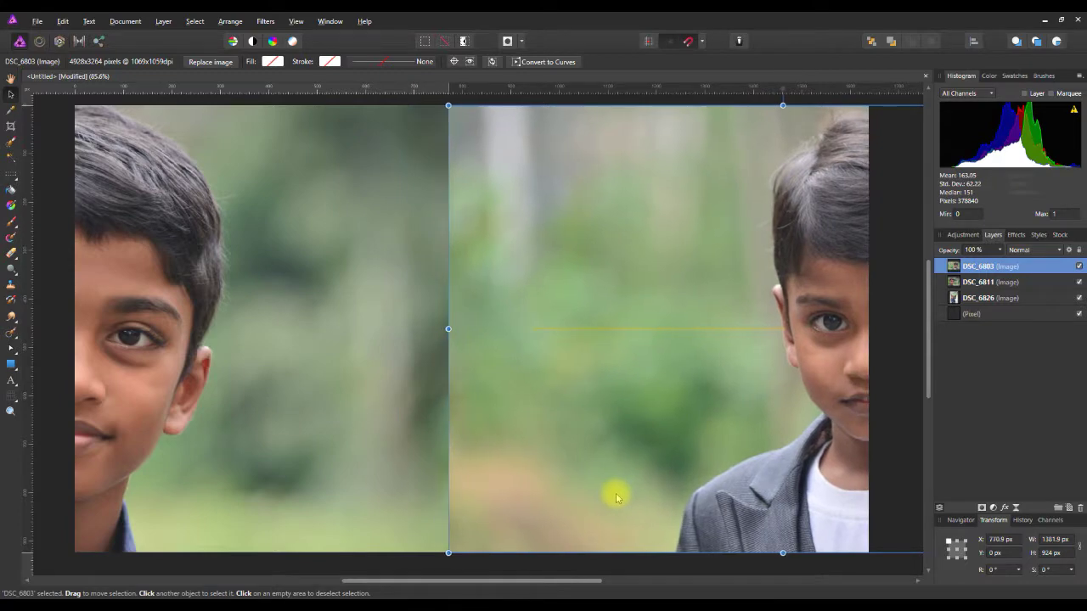
- Move the DSC_6826 layer to the top of the stack and add a mask for painting with the Paint Brush
click(987, 297)
key(ctrl+shift+bracketright)
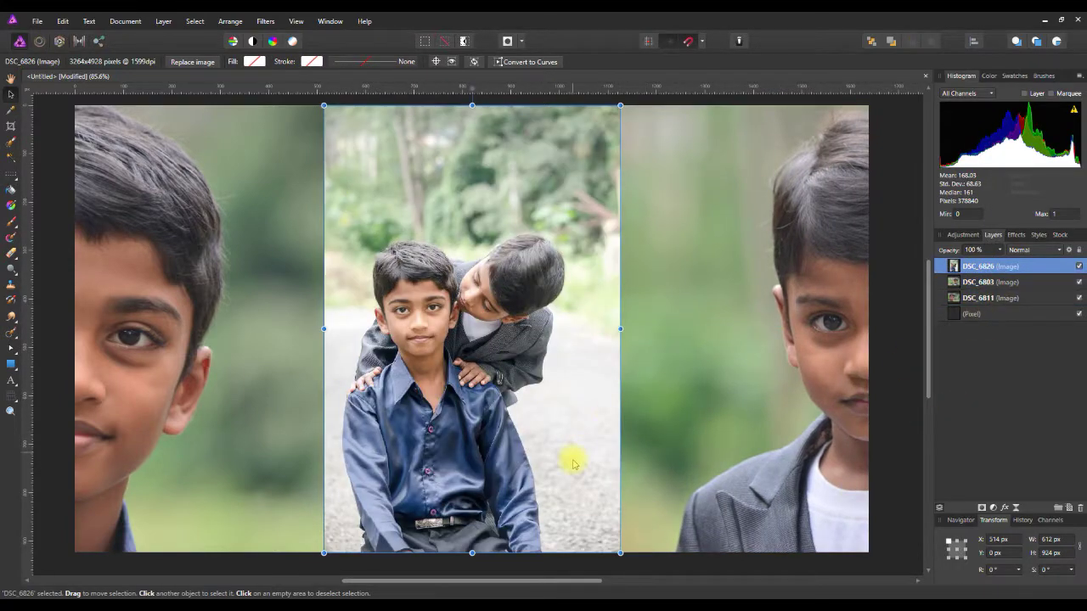
click(988, 506)
key(b)
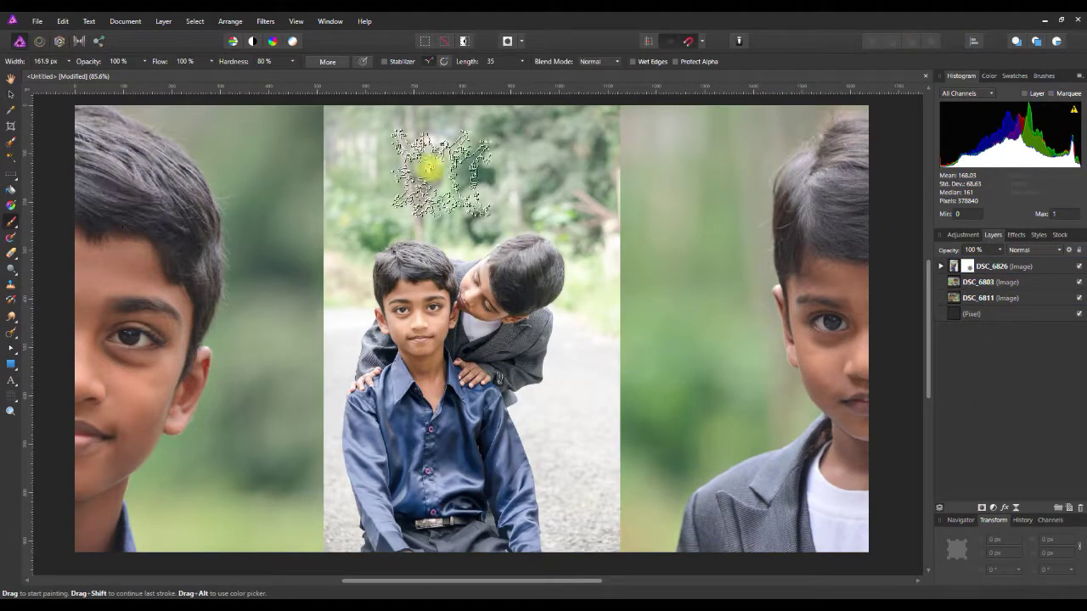
- Try a black dab of the 140 px Spray-paints brush on the DSC_6826 mask at the central photo's upper left
click(1045, 77)
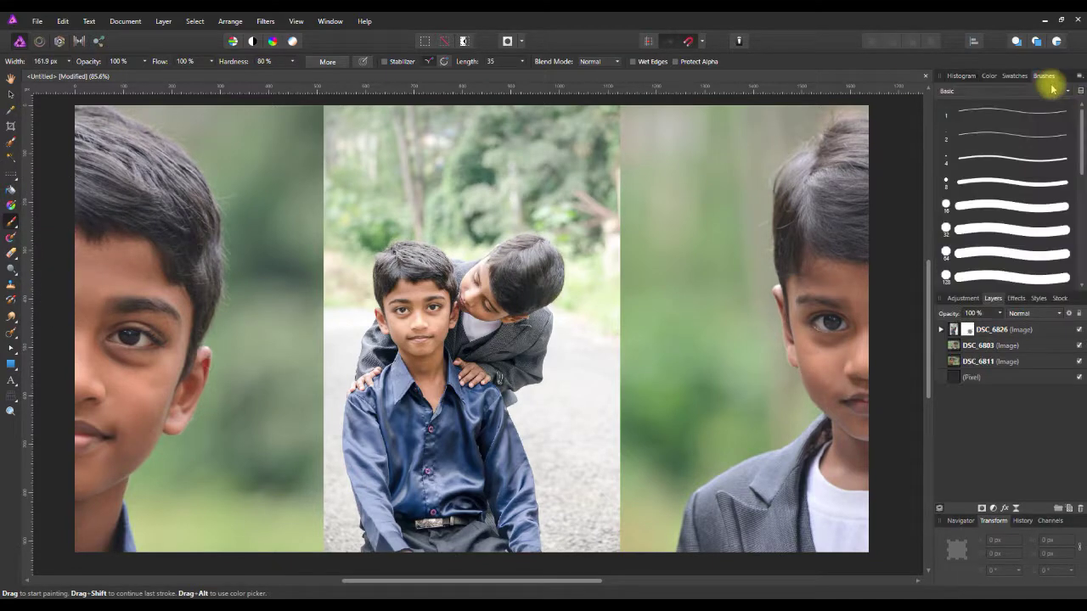
click(990, 89)
click(976, 221)
click(1004, 229)
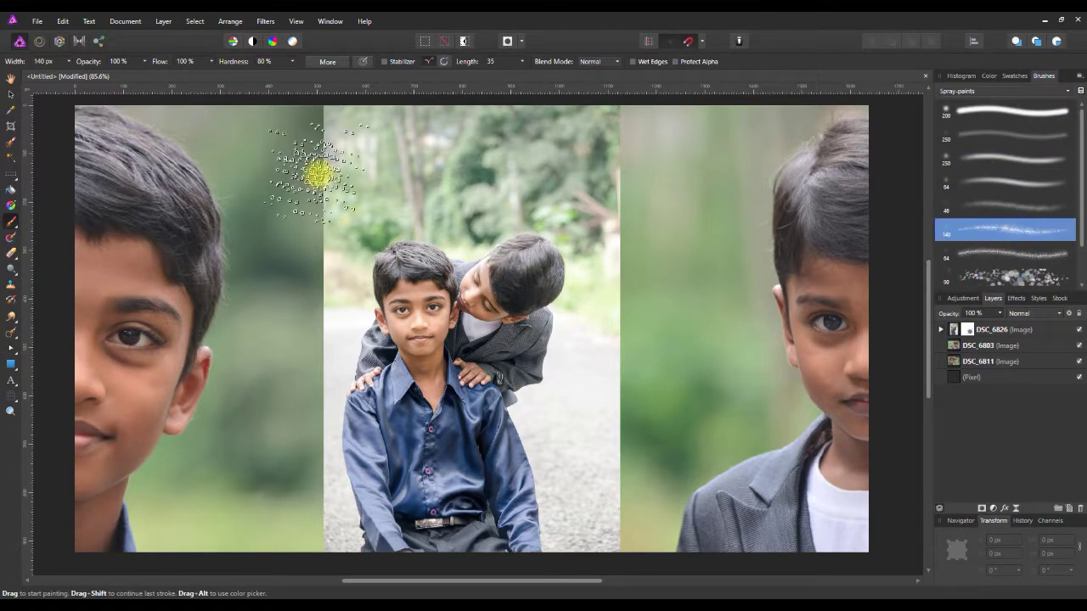
click(989, 75)
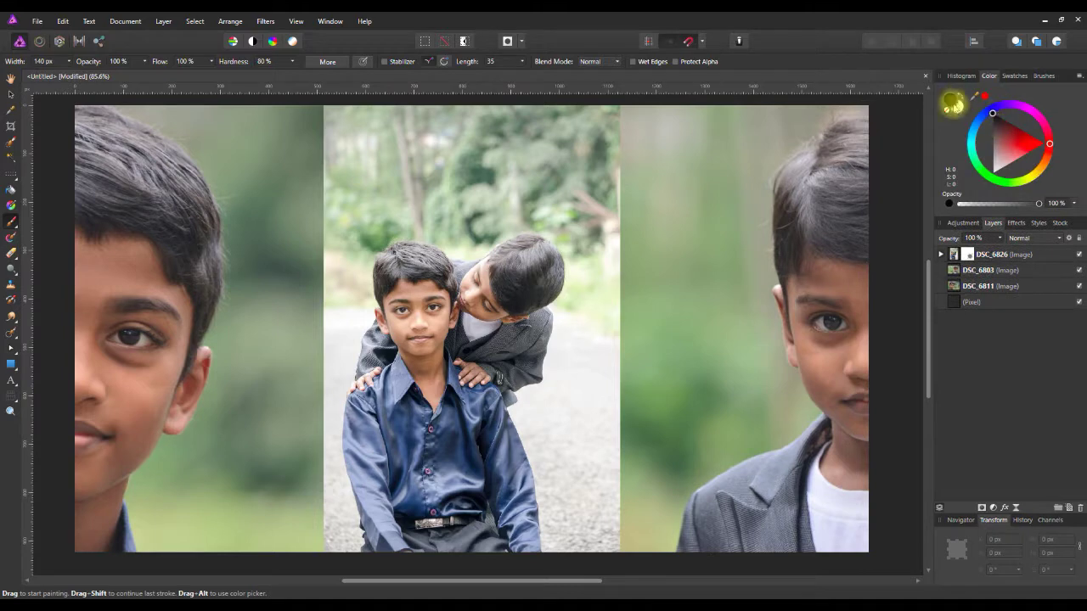
click(335, 134)
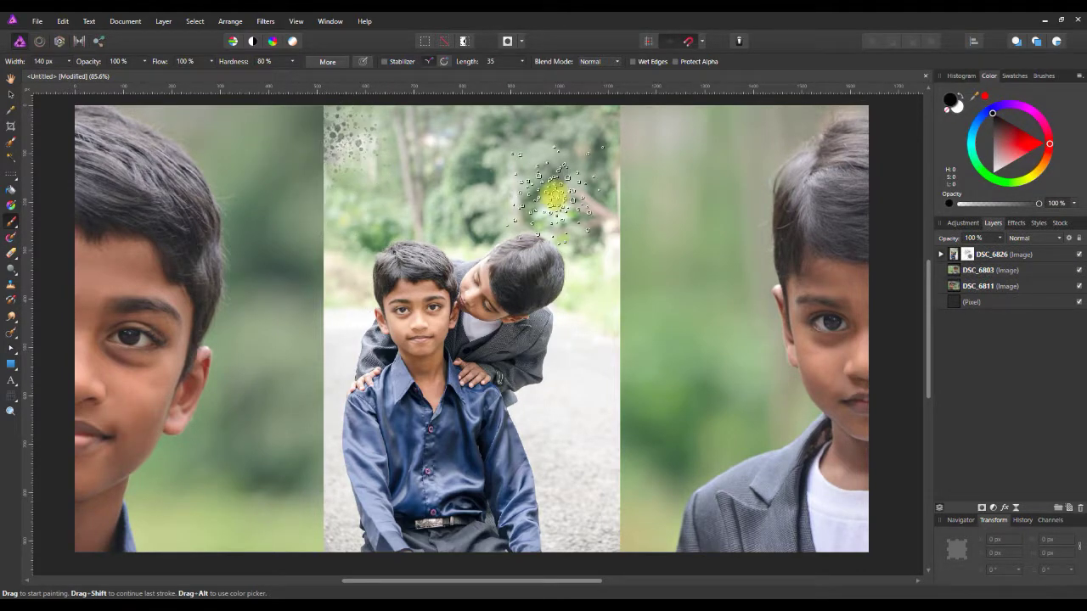
key(ctrl+z)
- Choose the 32 px Basic round brush and set its hardness to 0% and its size to about 267.9 px
click(1045, 75)
click(990, 89)
click(976, 100)
click(992, 230)
double_click(992, 230)
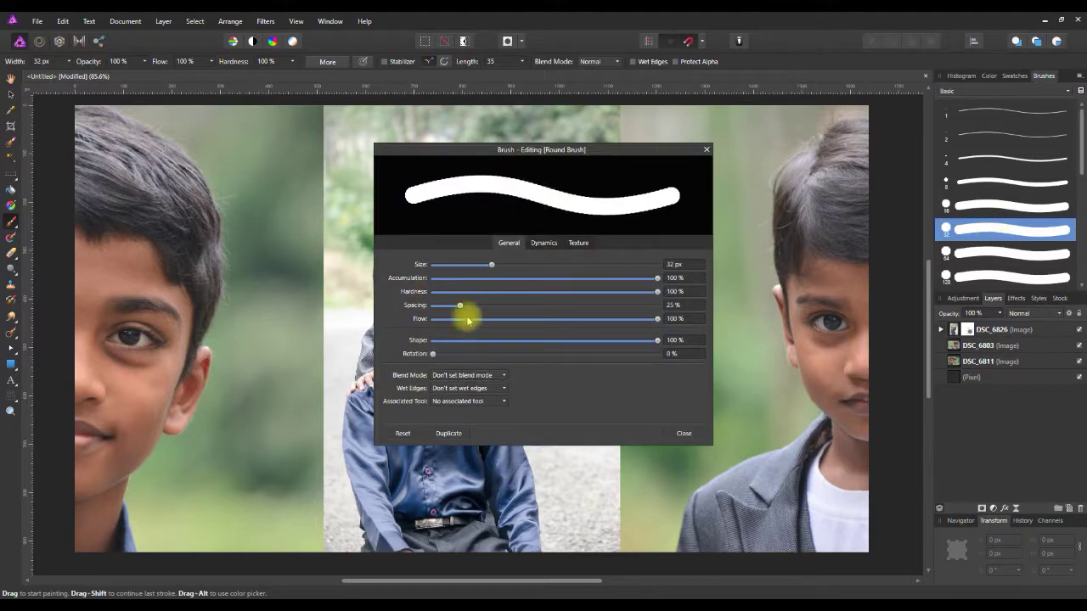
drag(657, 291, 419, 291)
drag(493, 265, 577, 264)
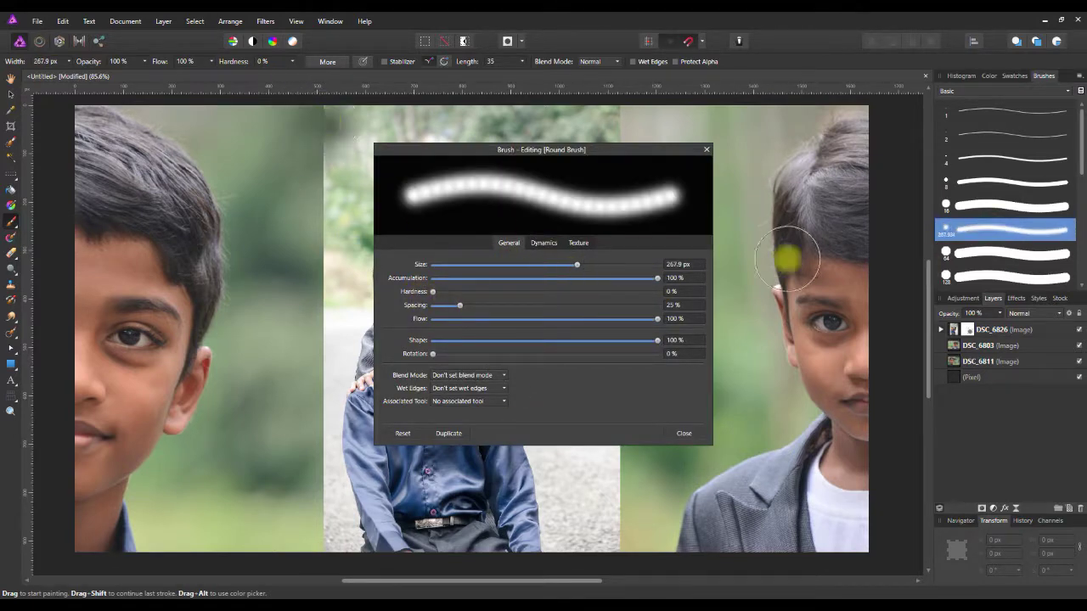
click(686, 434)
- Paint soft black strokes on the DSC_6826 mask along both side edges of the central photo to blend the seams
mouse_move(315, 113)
mouse_down()
mouse_move(296, 349)
mouse_move(308, 201)
mouse_move(318, 286)
mouse_move(300, 534)
mouse_move(307, 313)
mouse_move(307, 540)
mouse_up()
drag(616, 113, 624, 219)
key(ctrl+z)
mouse_move(620, 109)
mouse_down()
mouse_move(622, 141)
mouse_move(623, 557)
mouse_move(647, 360)
mouse_move(638, 113)
mouse_up()
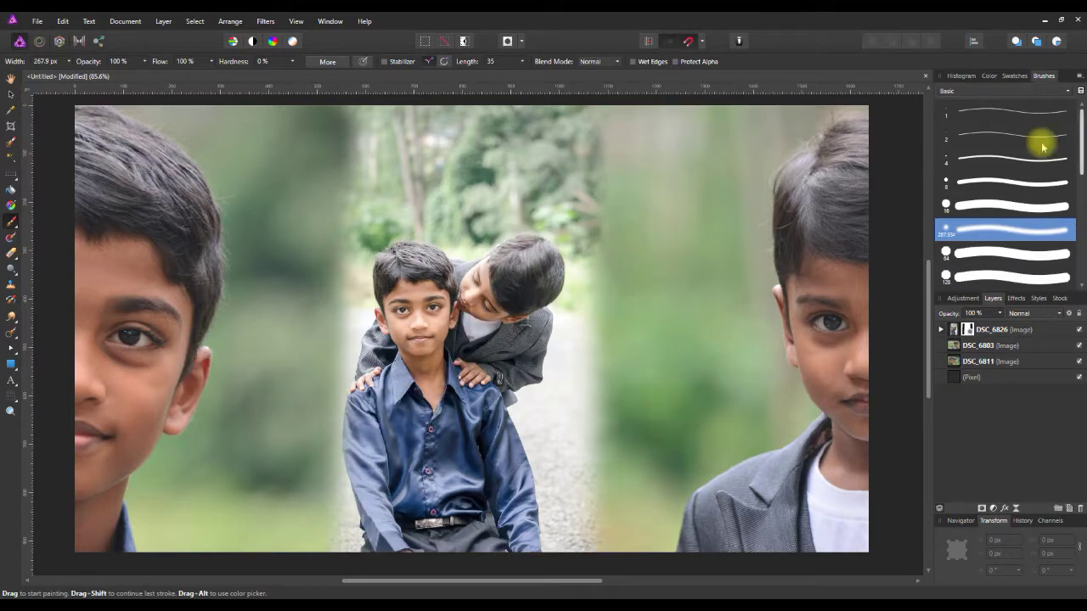
- Roughen the central photo's edges on the mask with Spray-paints brushes, using about 62.6 px at the upper left and 140 px along the right edge
click(1007, 90)
click(965, 151)
scroll(1012, 229, down, 2)
click(1013, 258)
key([)
key([)
key([)
key([)
key([)
key([)
mouse_move(368, 134)
mouse_down()
mouse_move(352, 158)
mouse_move(387, 127)
mouse_up()
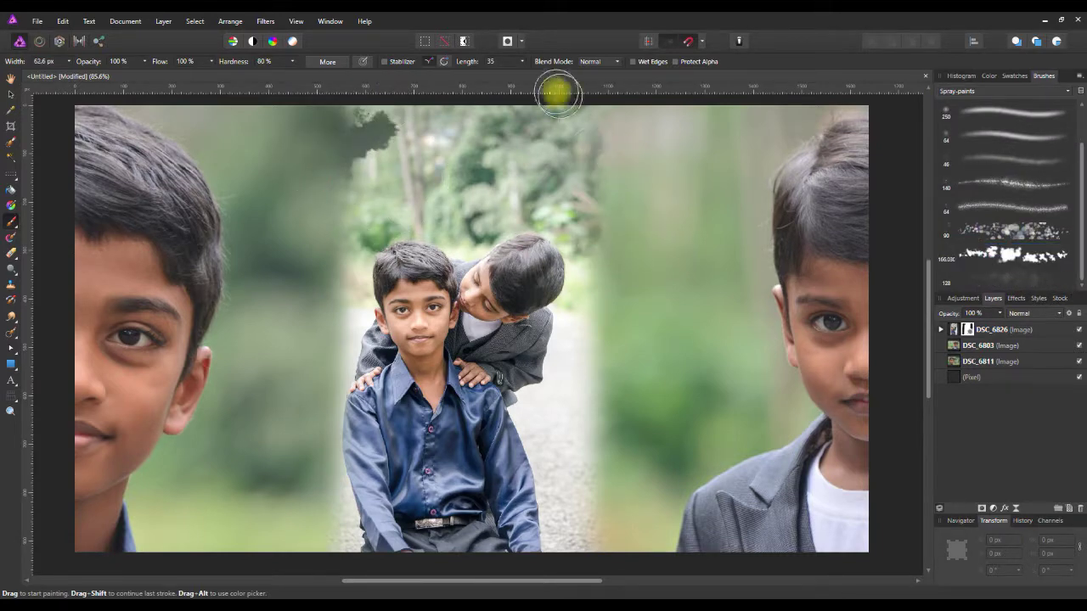
click(1019, 183)
drag(630, 369, 689, 357)
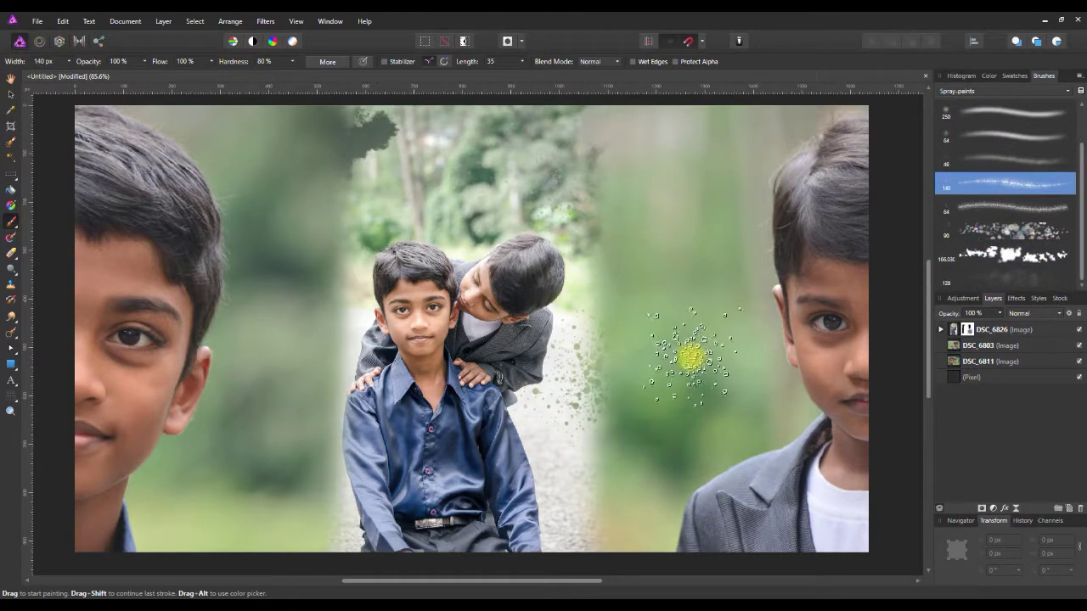
click(985, 91)
click(960, 158)
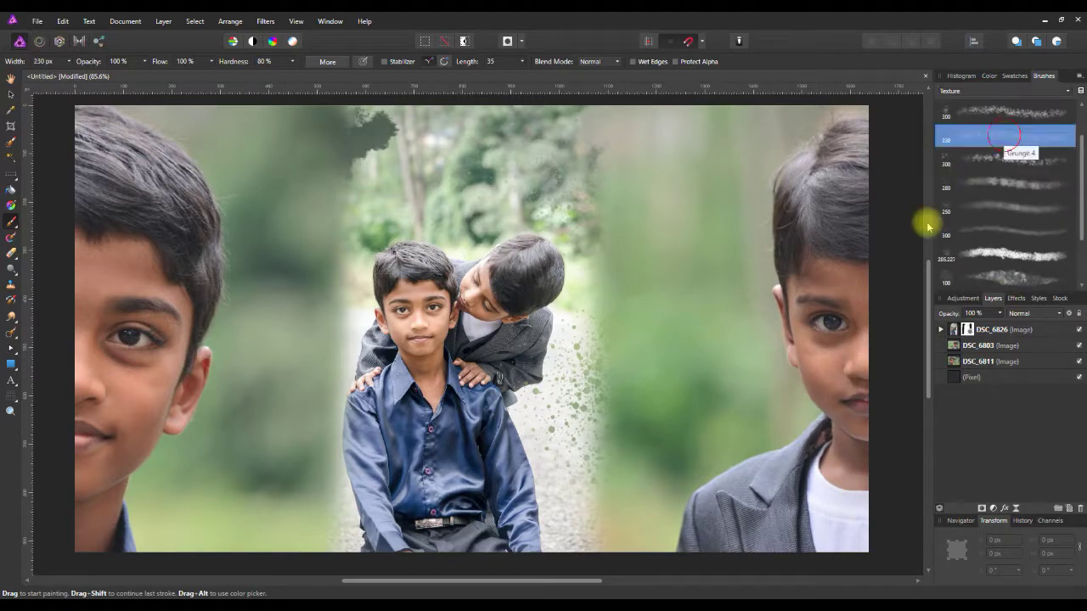
click(1002, 254)
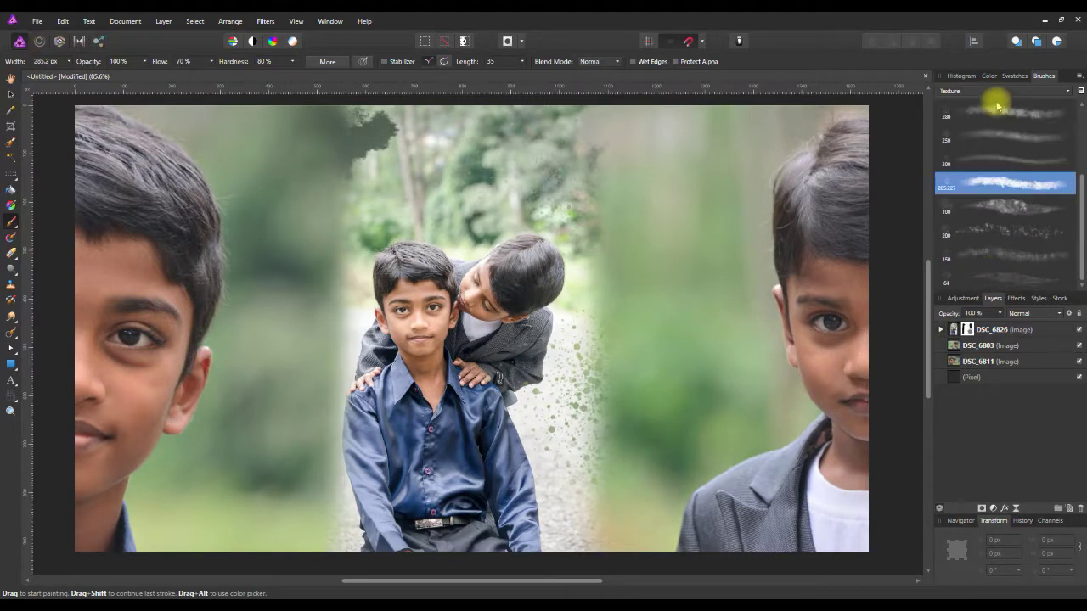
click(993, 91)
click(976, 273)
click(999, 177)
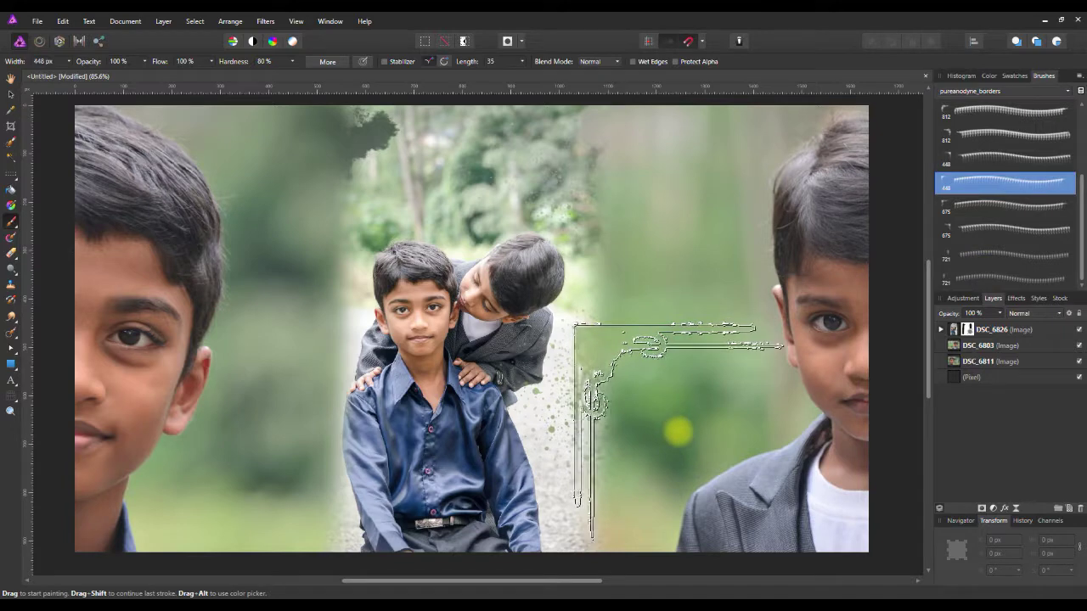
- Paint mask strokes with the 72 px, 8% flow DAUB Bristles brush on the central photo's lower right edge, and undo those at the upper left
click(1023, 90)
click(968, 181)
click(1011, 255)
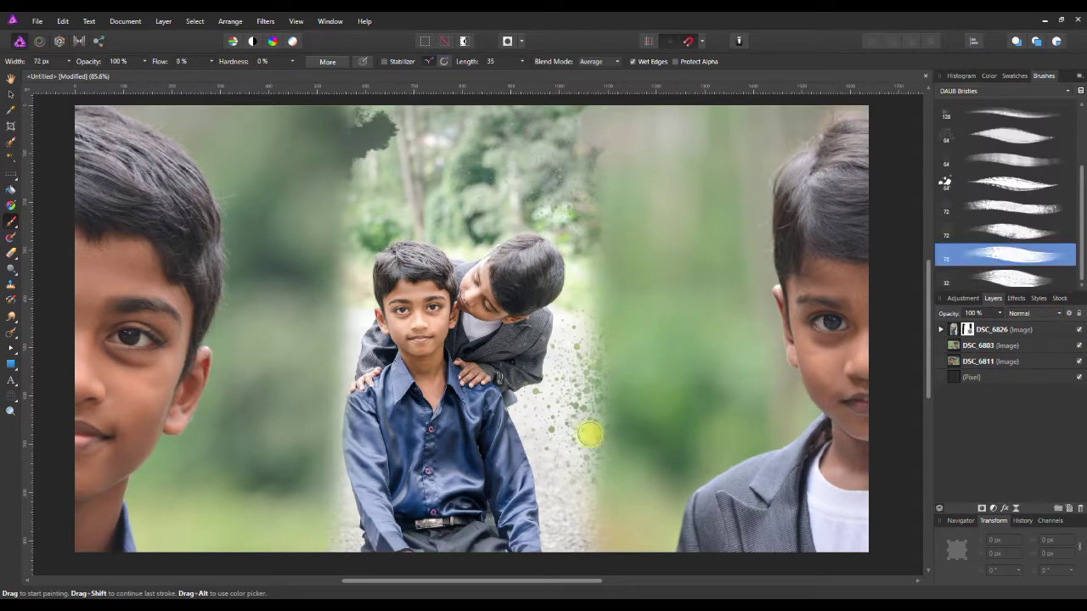
mouse_move(325, 192)
mouse_down()
mouse_move(390, 168)
mouse_move(248, 252)
mouse_up()
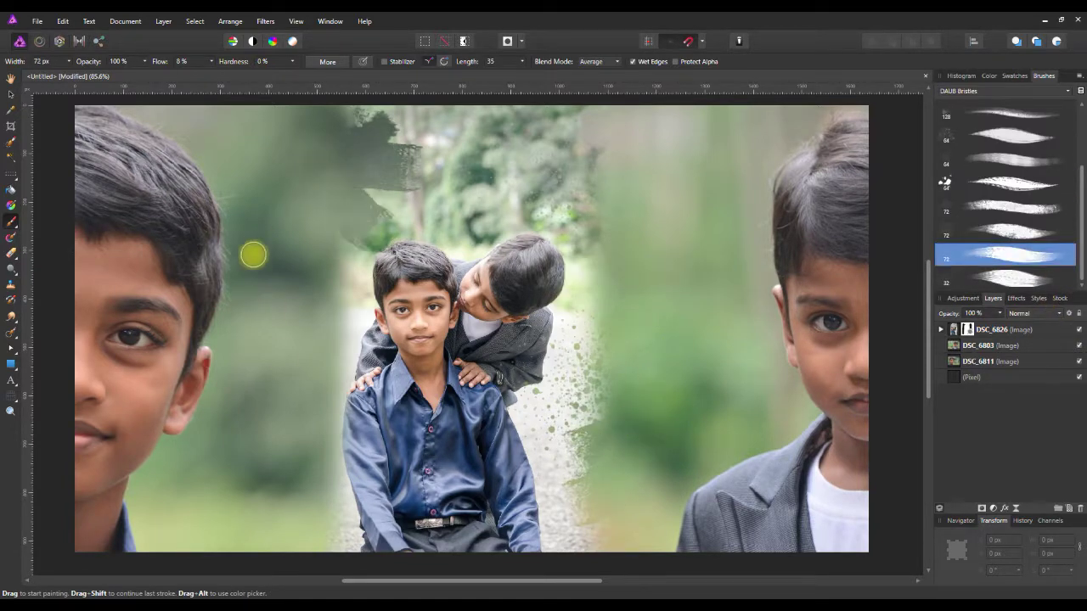
drag(389, 113, 284, 363)
key(ctrl+z)
- Paint bristle strokes along both side edges of the DSC_6826 mask with the 24% flow DAUB Bristles brush enlarged to about 95.2 px
click(1024, 209)
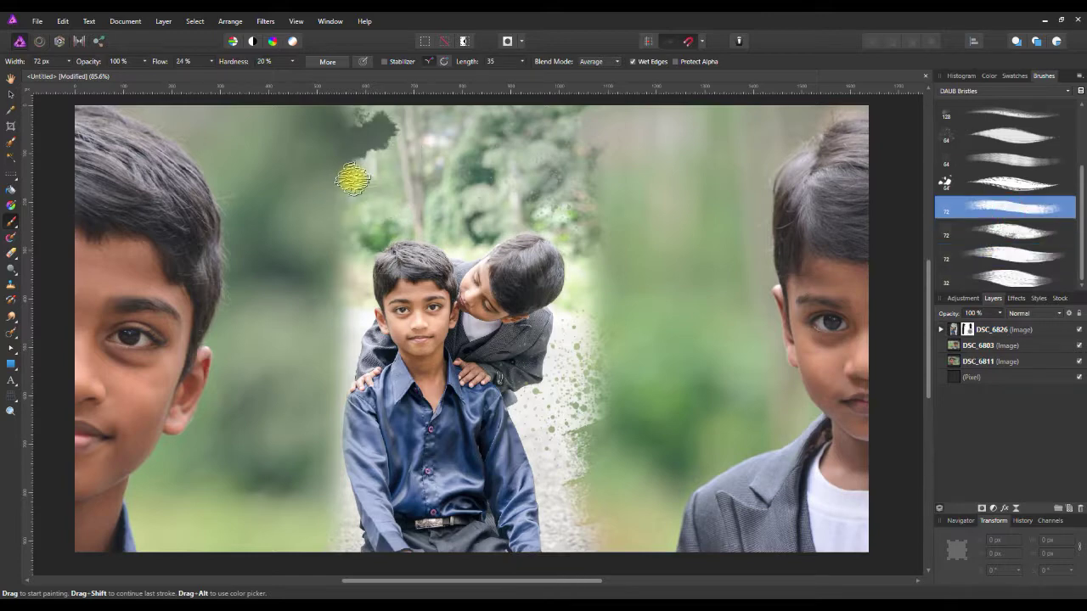
key(bracketright)
key(bracketright)
drag(350, 204, 398, 166)
drag(556, 429, 645, 388)
drag(587, 148, 634, 128)
drag(585, 338, 638, 319)
drag(588, 523, 691, 512)
drag(355, 543, 330, 552)
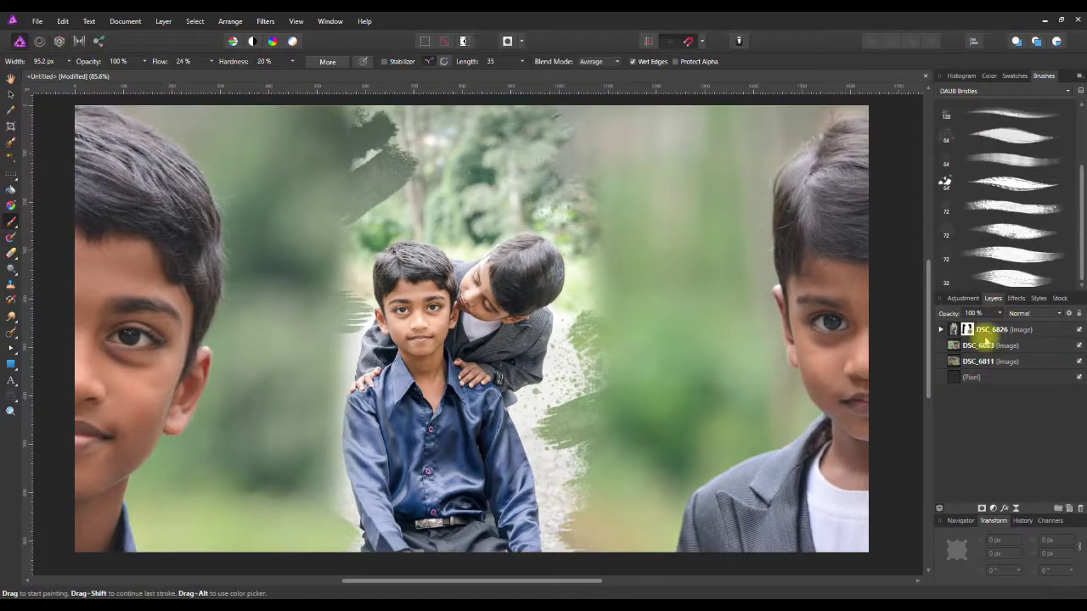
- Select the DSC_6803 and DSC_6811 layers together and lower their opacity to 75%
click(984, 345)
shift+click(991, 362)
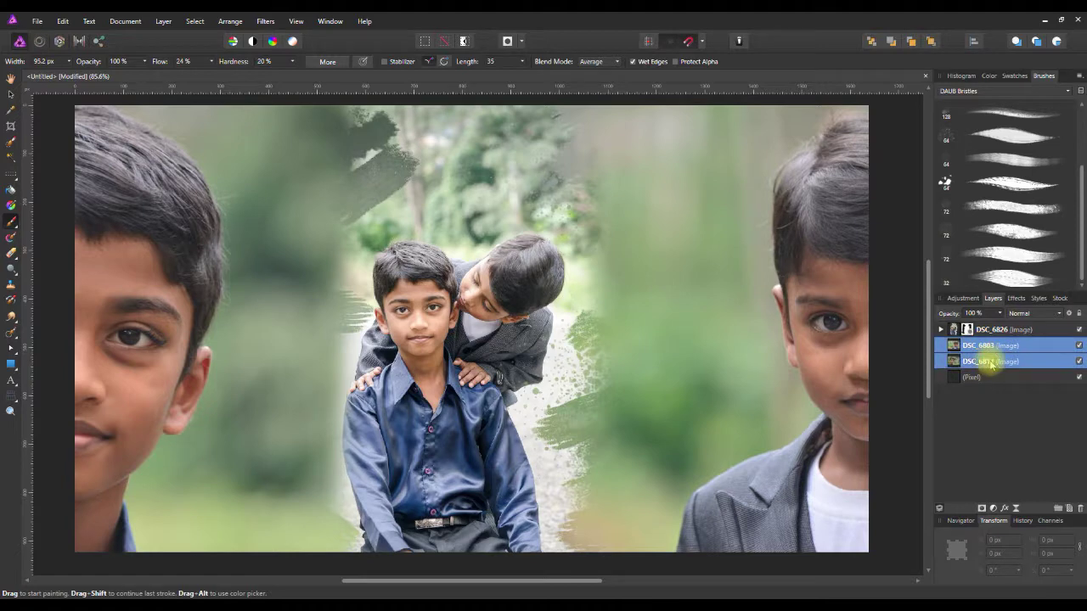
drag(948, 317, 934, 310)
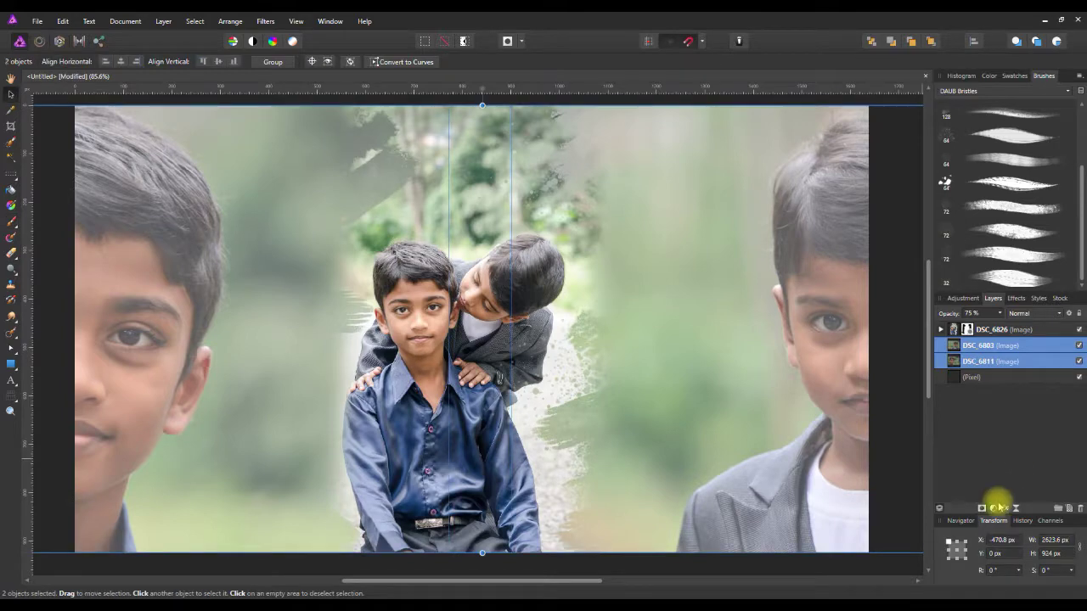
- Merge the visible layers into a new pixel layer at the top of the stack and select it
key(ctrl+alt+shift+e)
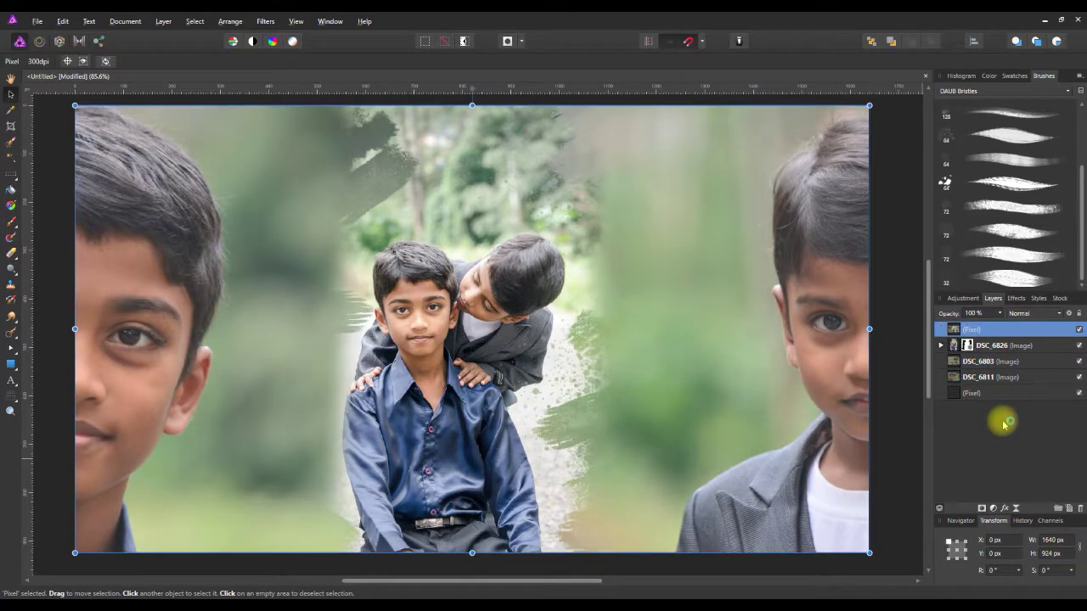
click(904, 377)
click(977, 330)
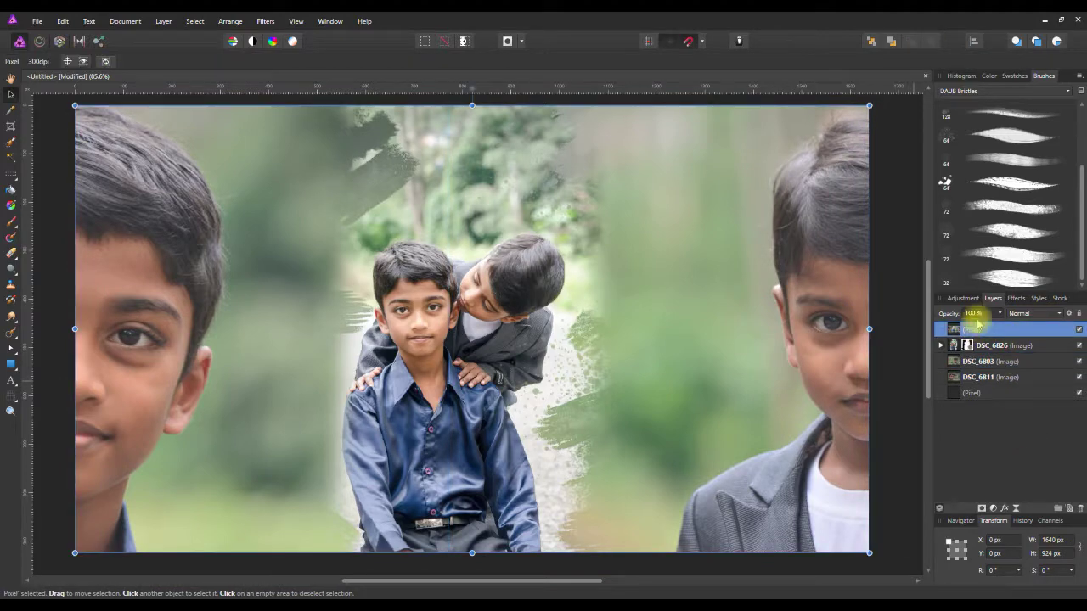
- Add a Curves adjustment above the merged pixel layer and shape a slight S-curve with one shadow point and one highlight point
click(1006, 509)
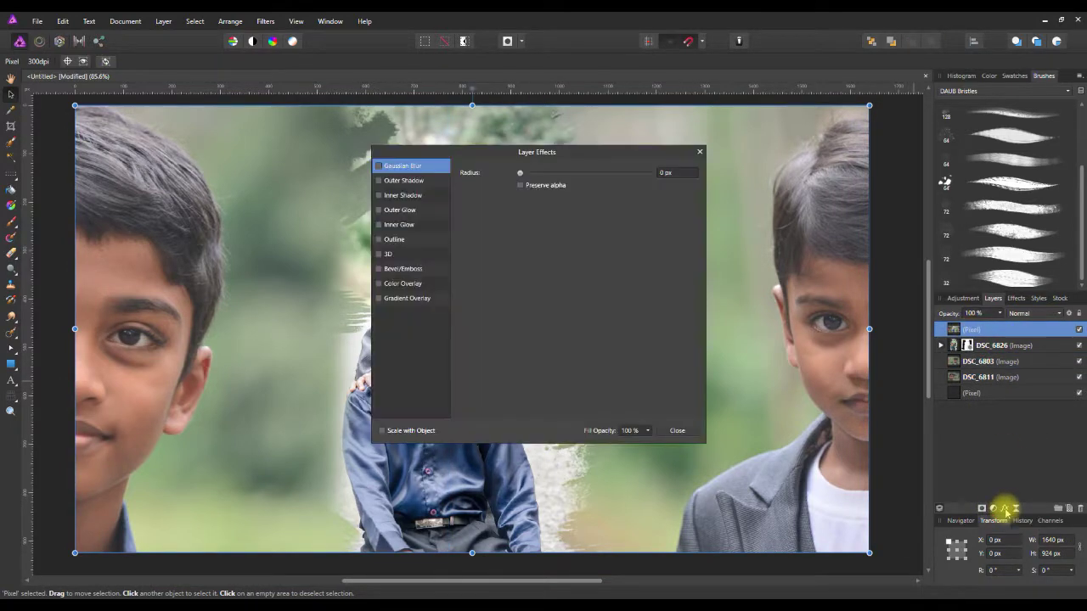
click(693, 431)
click(992, 507)
click(994, 374)
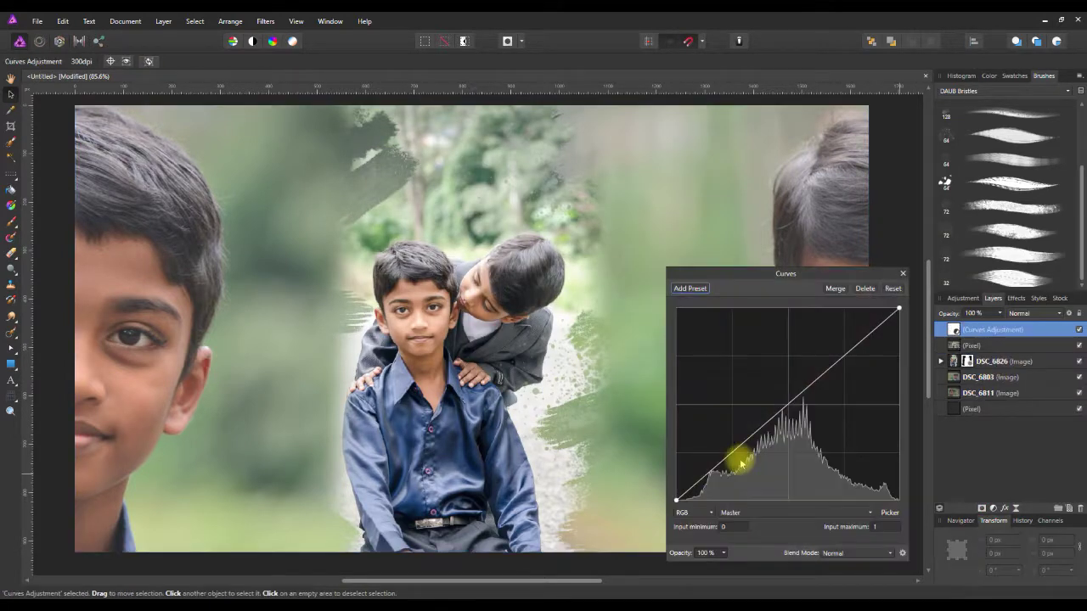
click(728, 459)
click(832, 366)
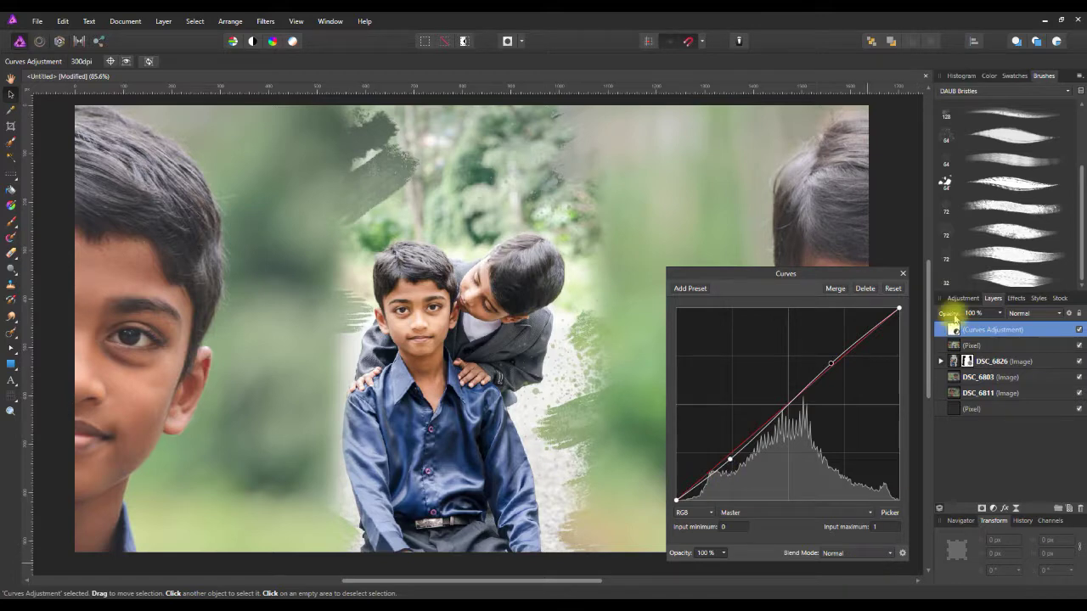
click(905, 274)
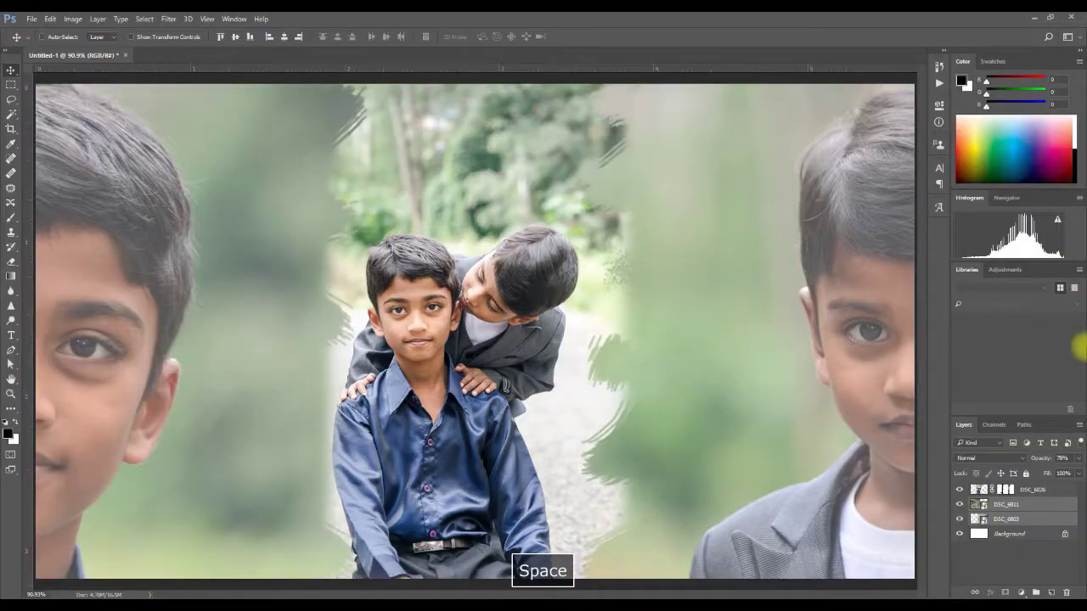
- In Photoshop, add a Curves adjustment layer above DSC_6826 and shape an S-curve with a highlight point at input 201, output 209
click(1020, 591)
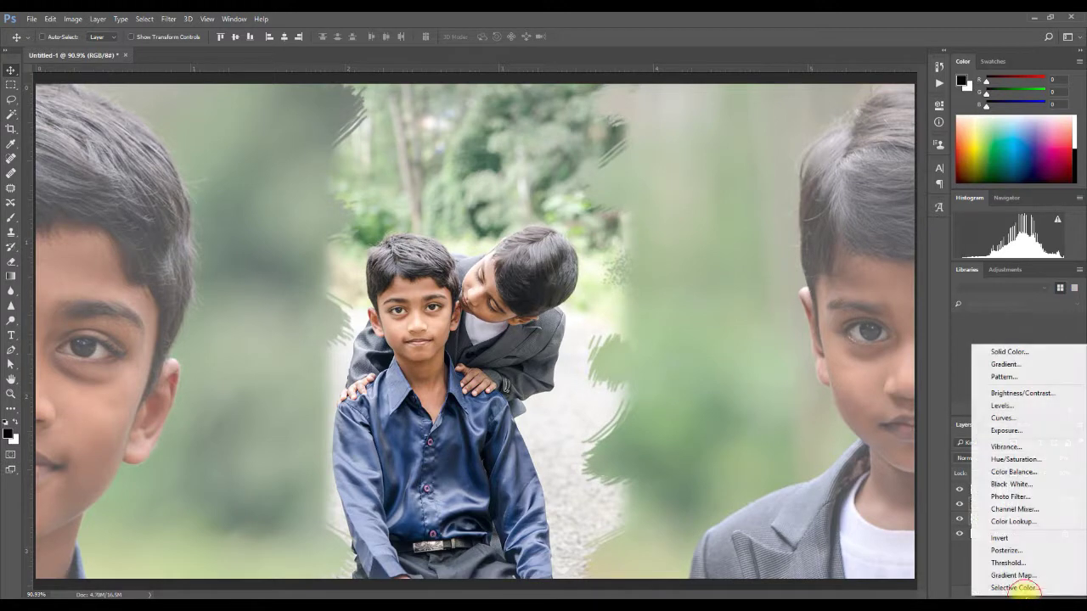
click(1017, 419)
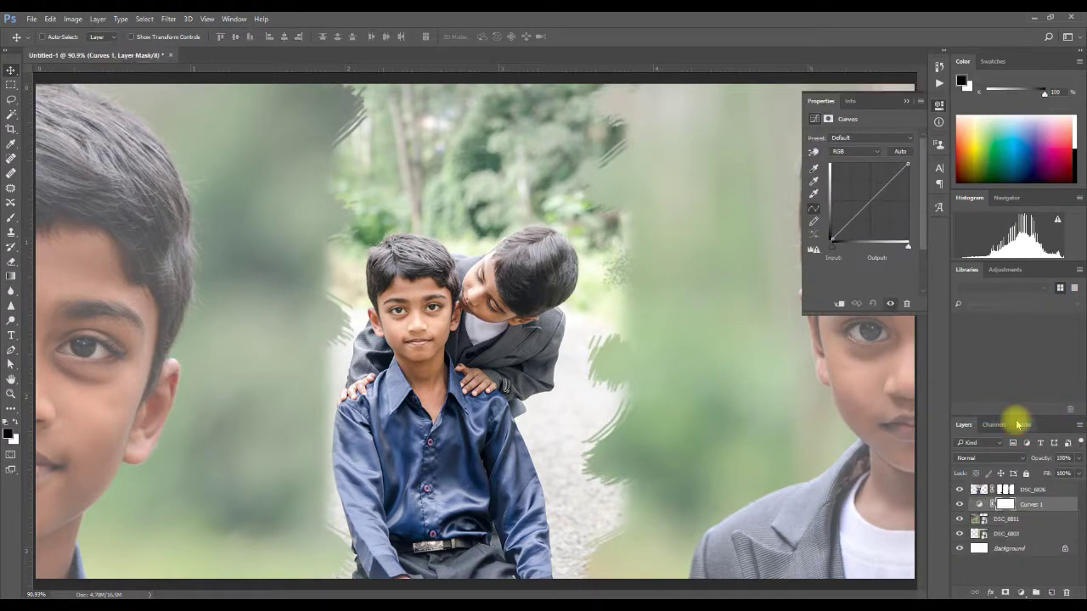
drag(1036, 507, 1037, 490)
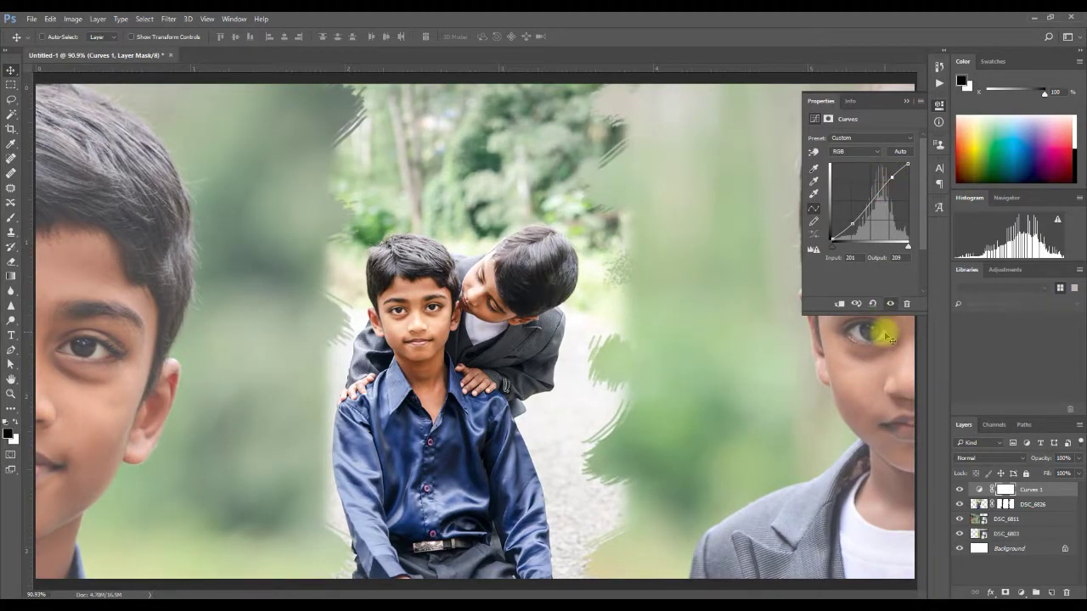
click(906, 102)
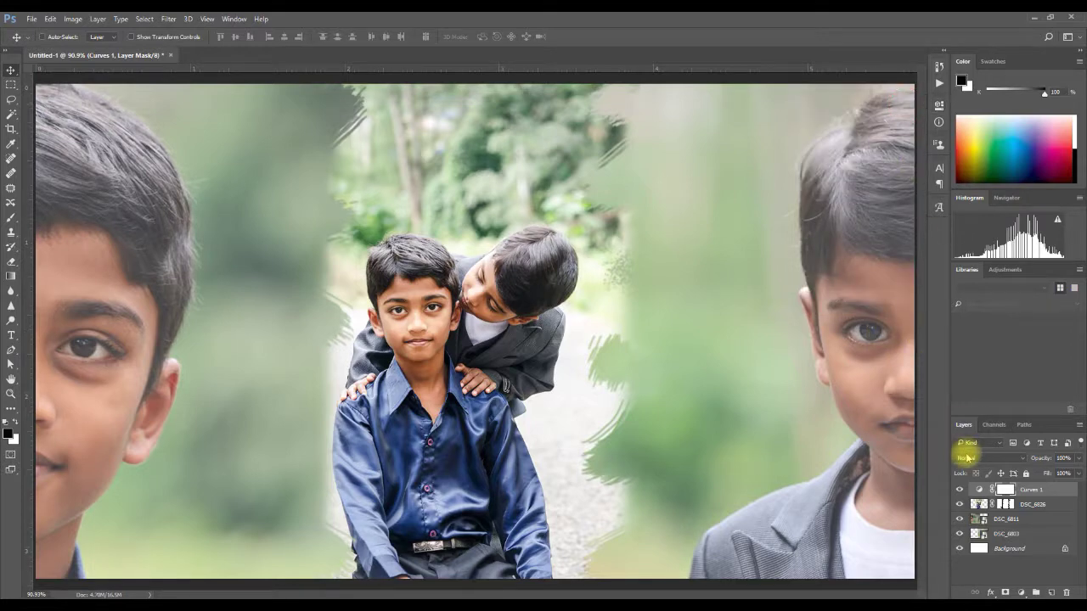
- Switch back to Affinity Photo and strengthen the Curves adjustment's S-curve by raising the highlights and lowering the shadows
key(alt+Tab)
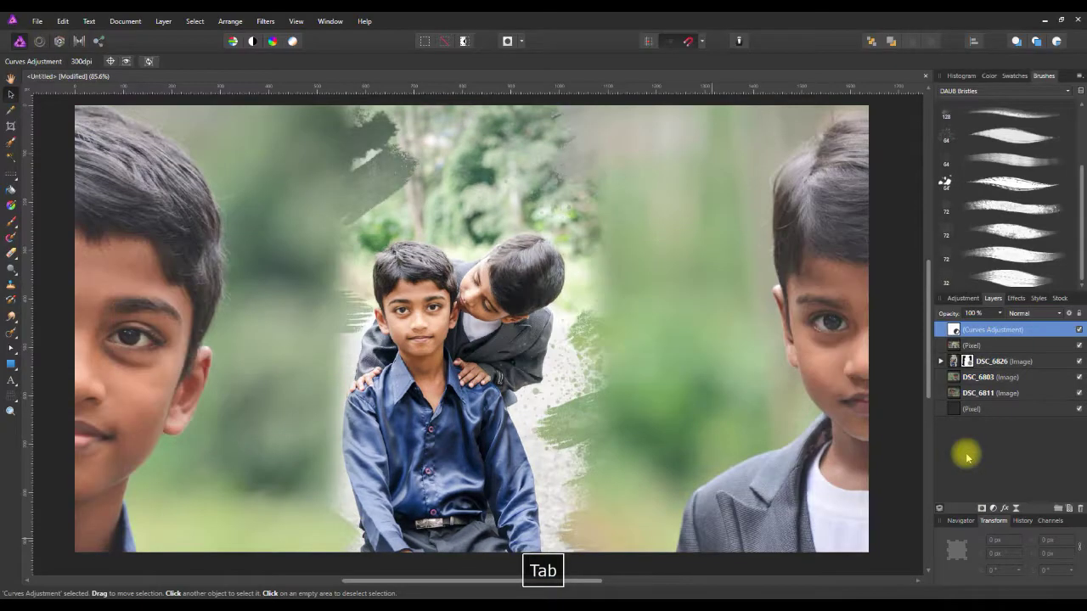
double_click(952, 331)
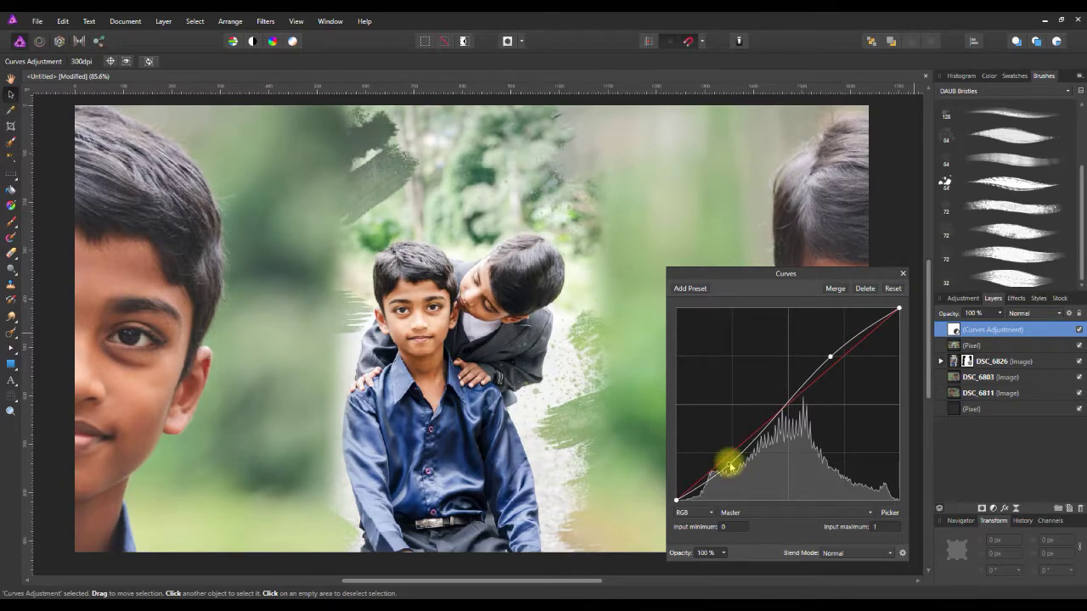
click(902, 275)
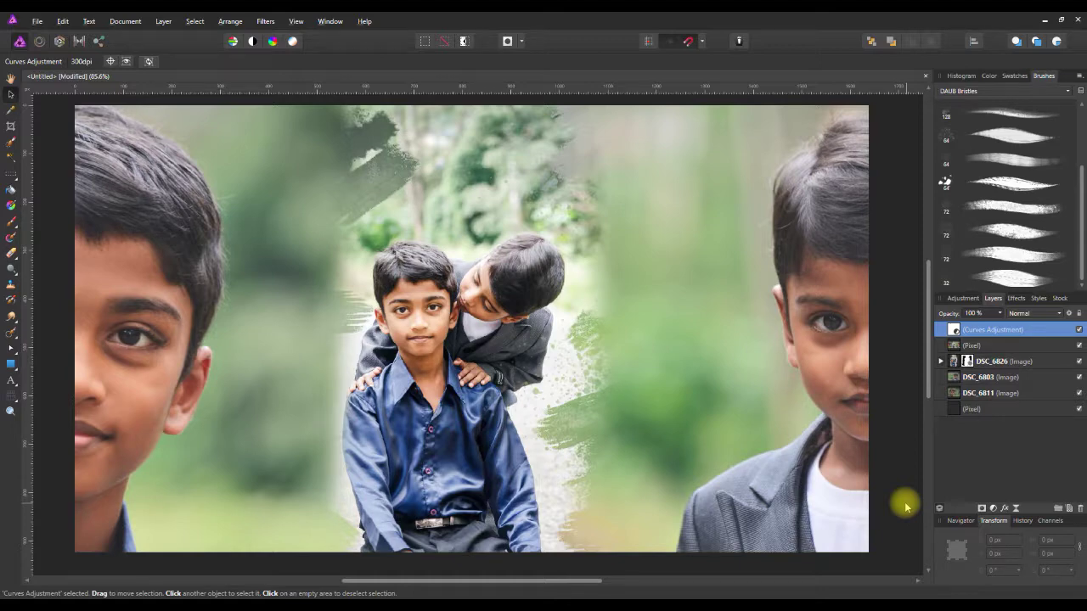
- Compare the finished collages by switching back and forth between Photoshop and Affinity Photo
key(space)
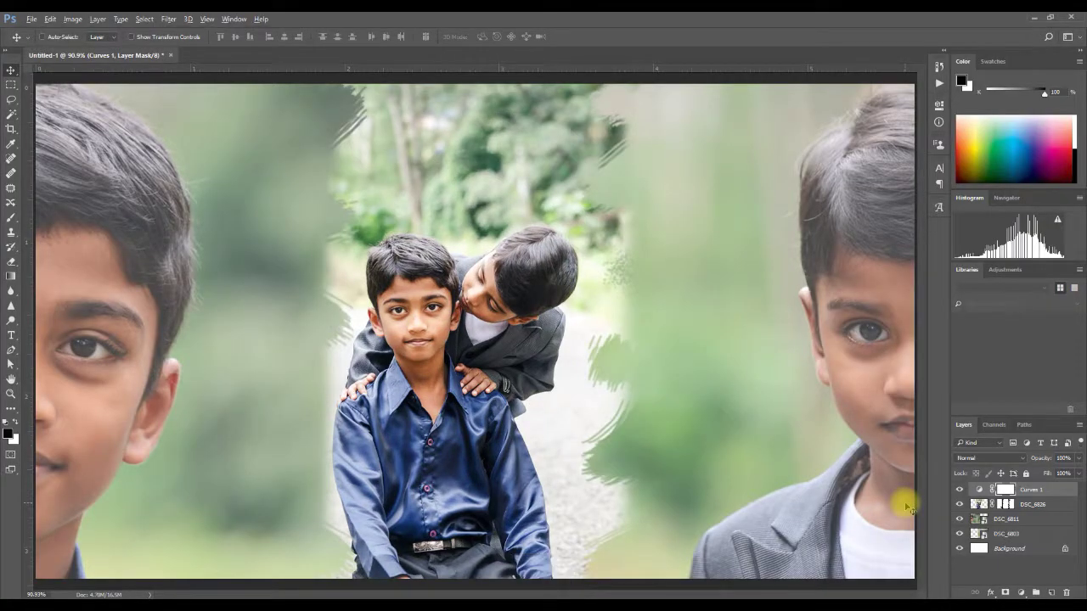
key(alt+Tab)
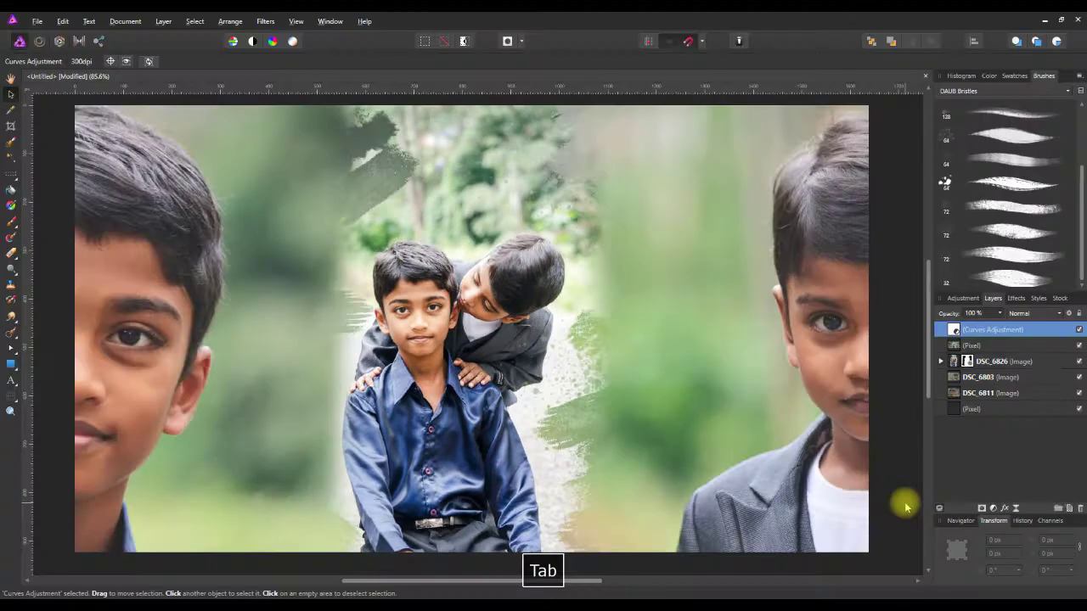
key(alt+Tab)
key(space)
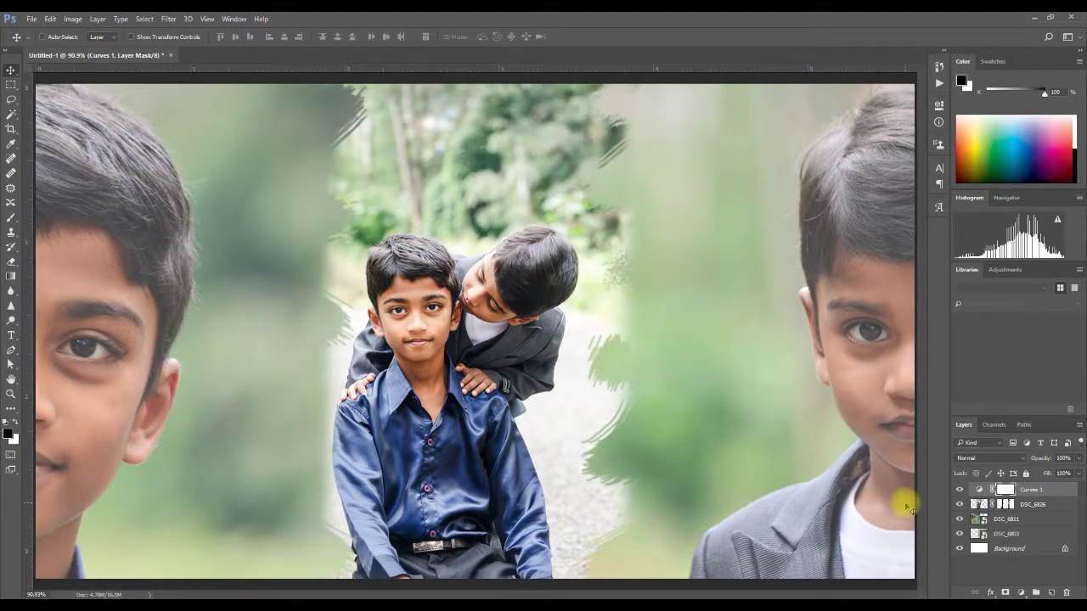
key(alt+Tab)
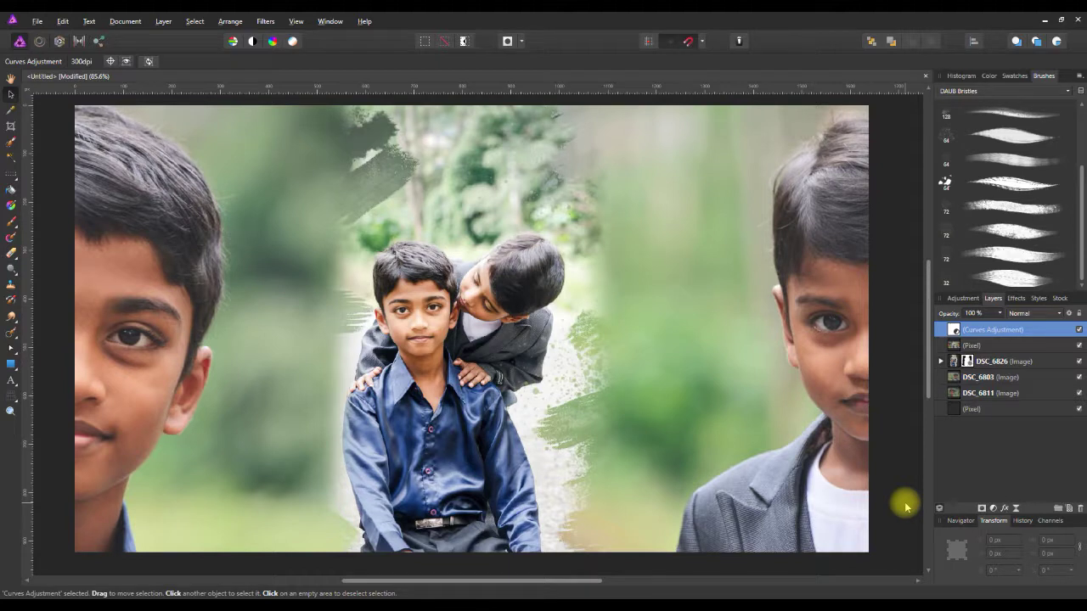
key(ctrl+alt+shift+s)
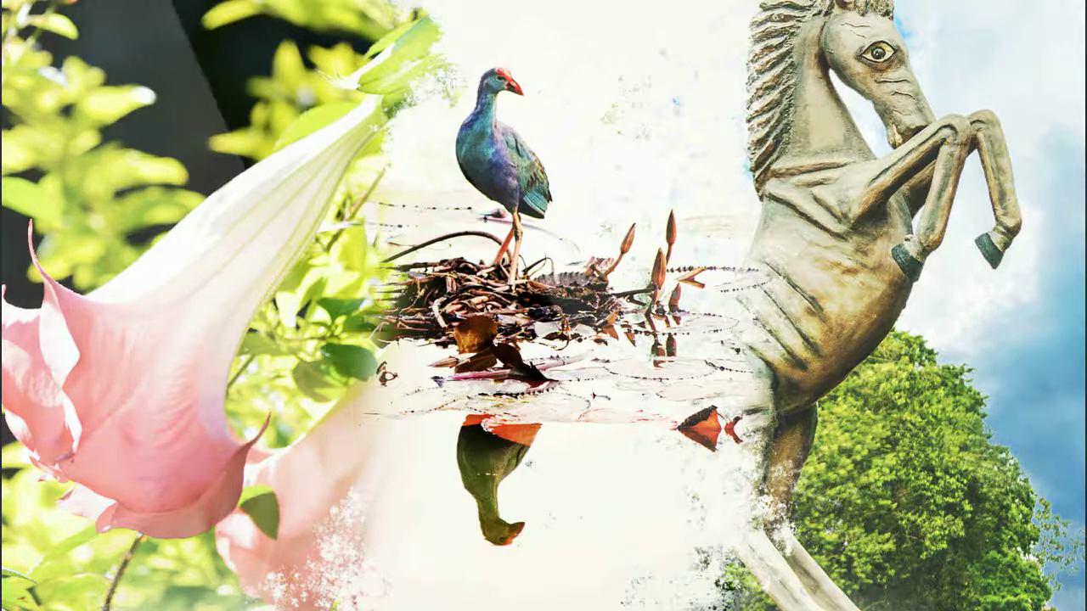